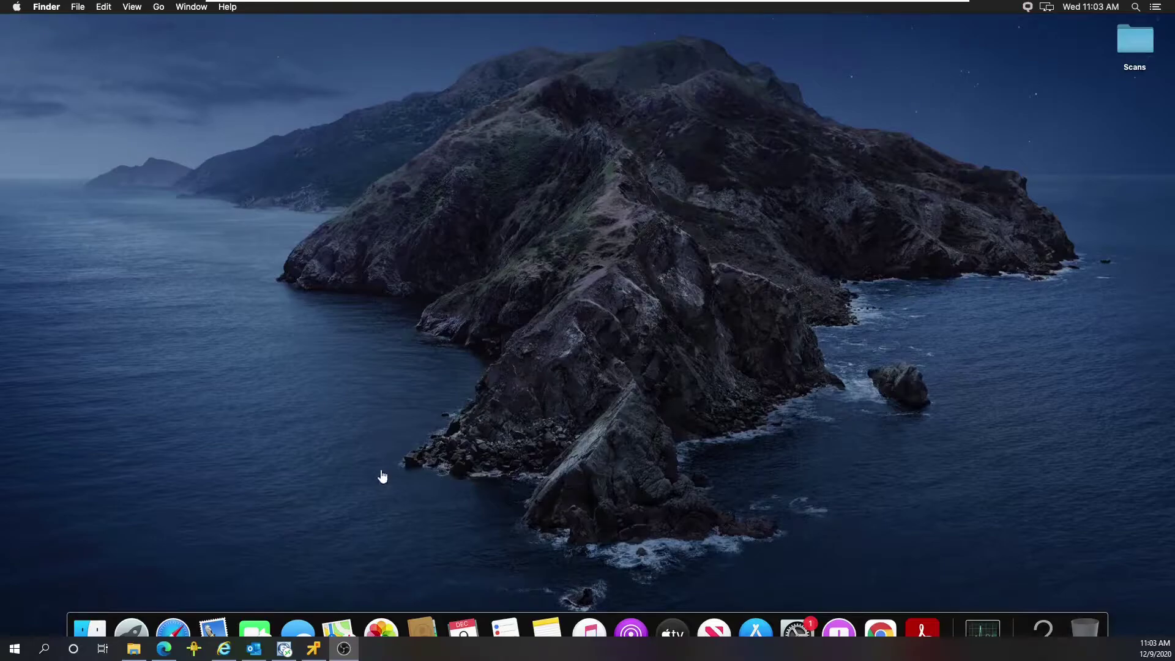
# Step: Load usa.kyoceradocumentsolutions.com in Google Chrome to reach the Kyocera home page
pyautogui.click(459, 459)
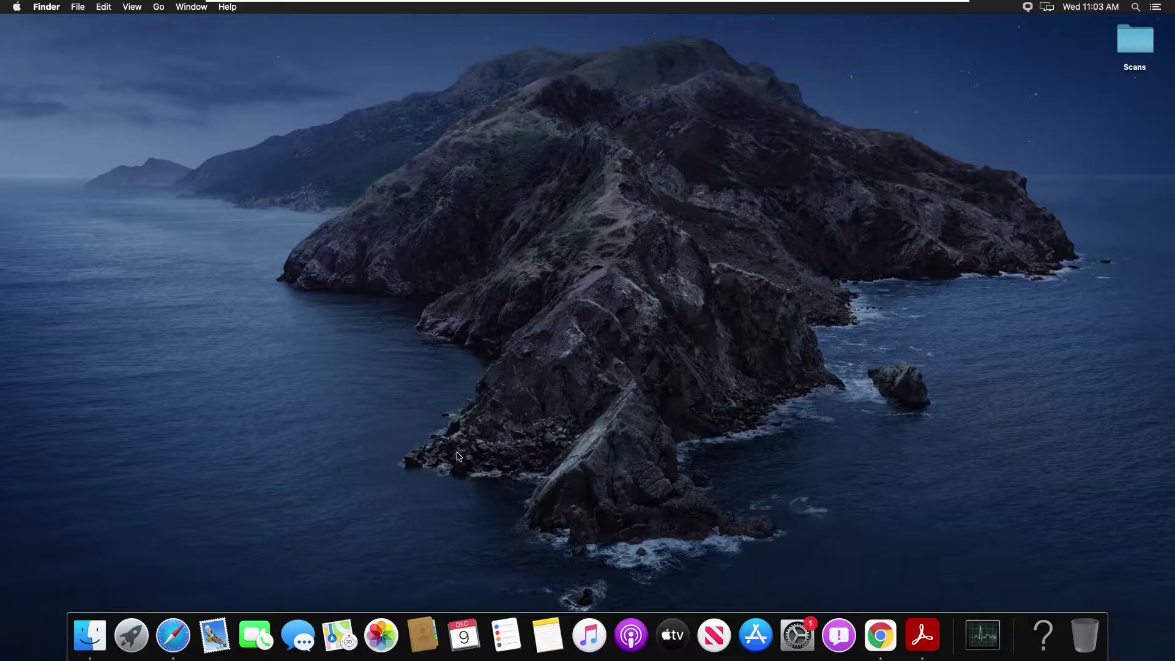
pyautogui.click(879, 636)
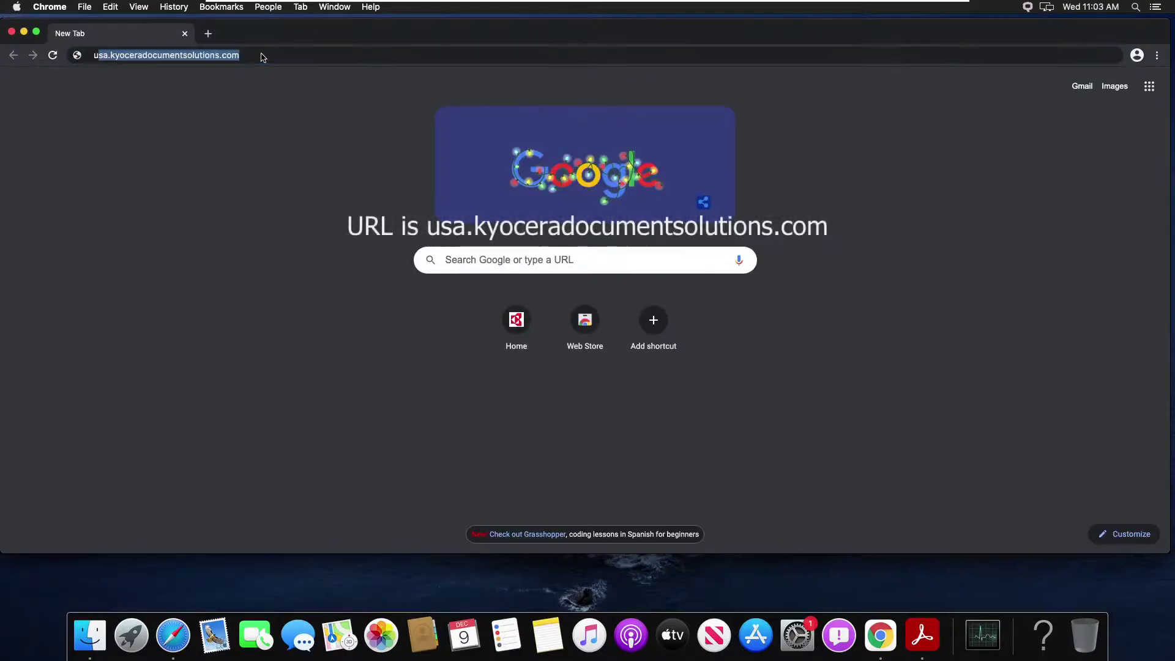
pyautogui.write('usa')
pyautogui.press('Right')
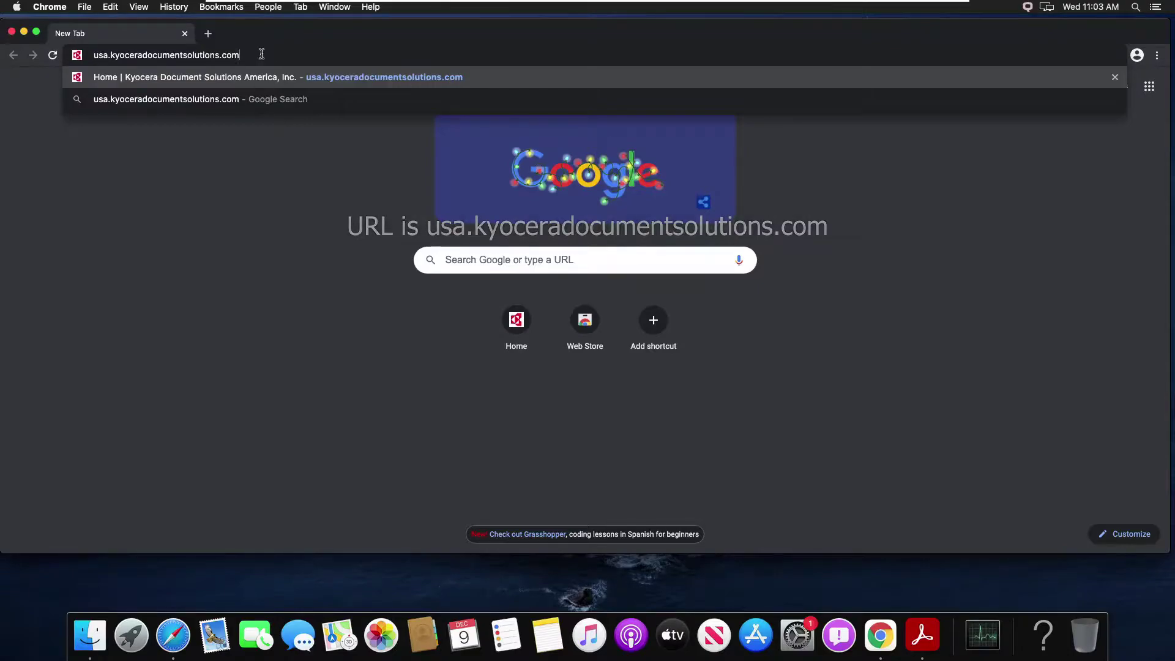
pyautogui.press('Escape')
pyautogui.press('Return')
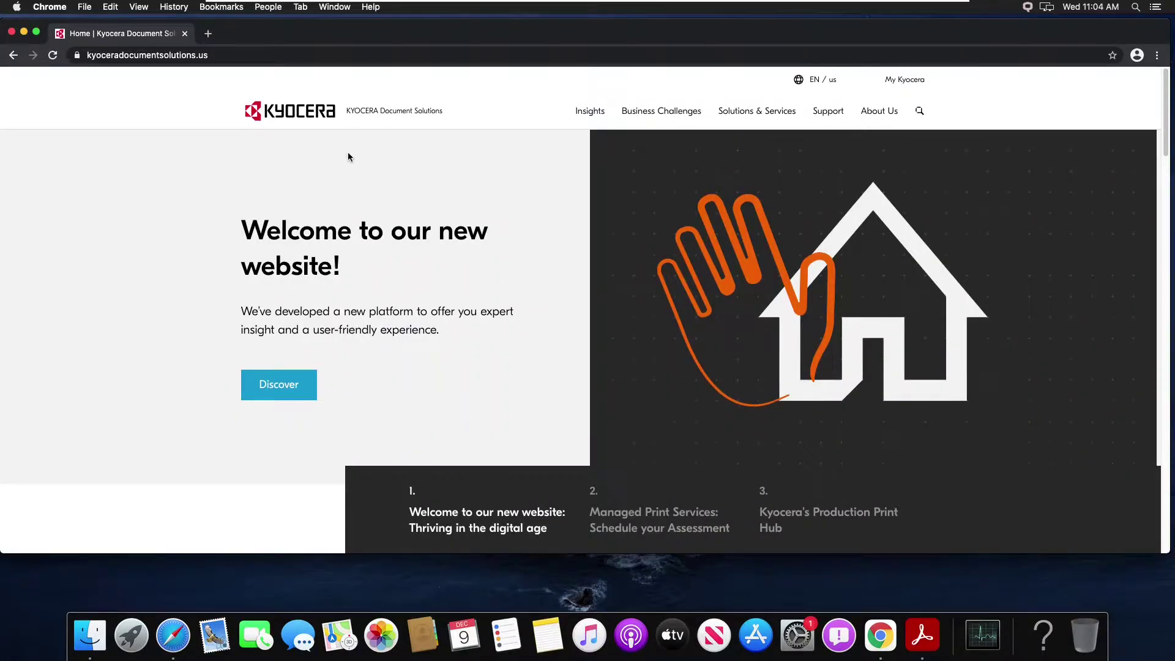
# Step: Go to Support > Download Center and search the product list for 5526
pyautogui.click(827, 115)
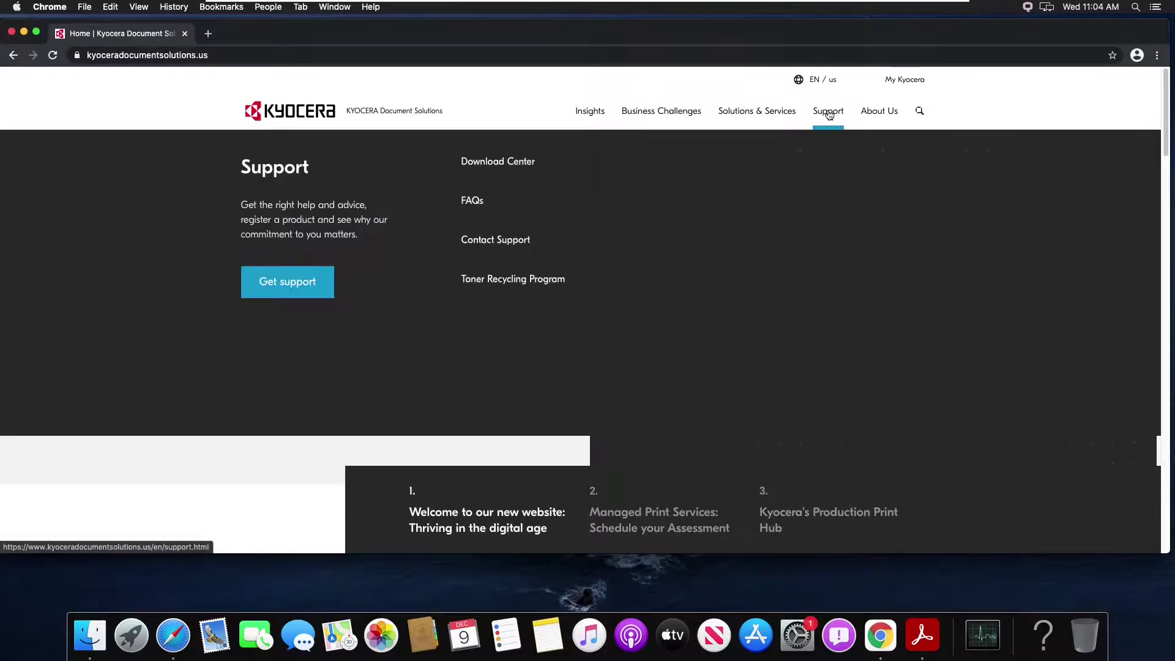
pyautogui.click(468, 164)
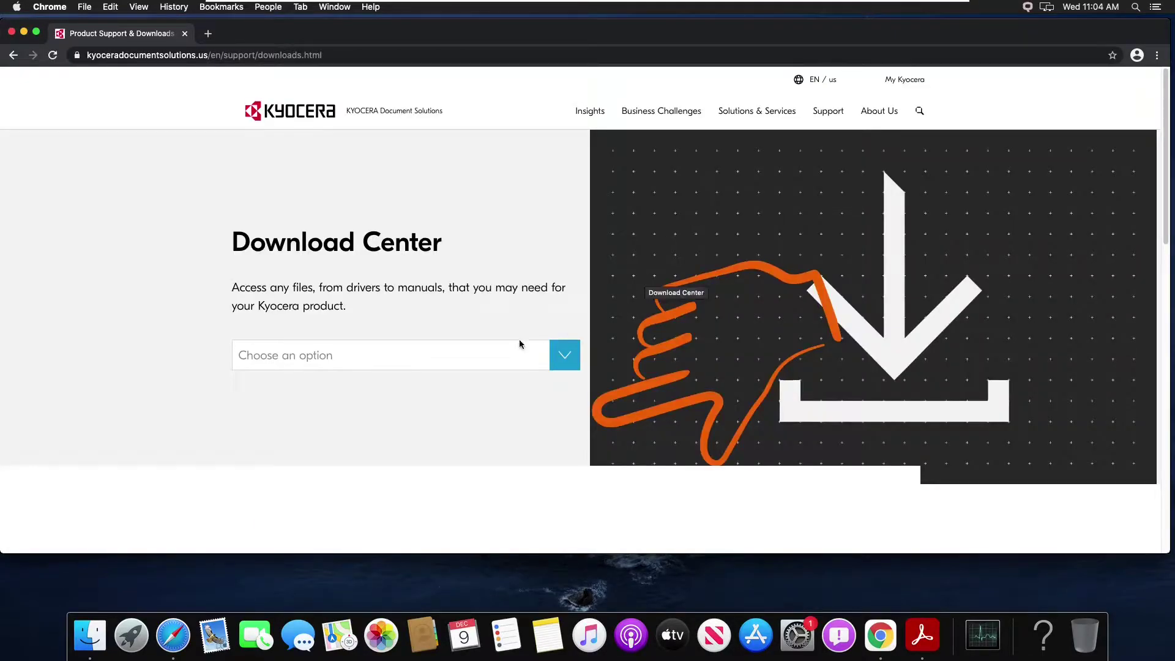
pyautogui.click(404, 361)
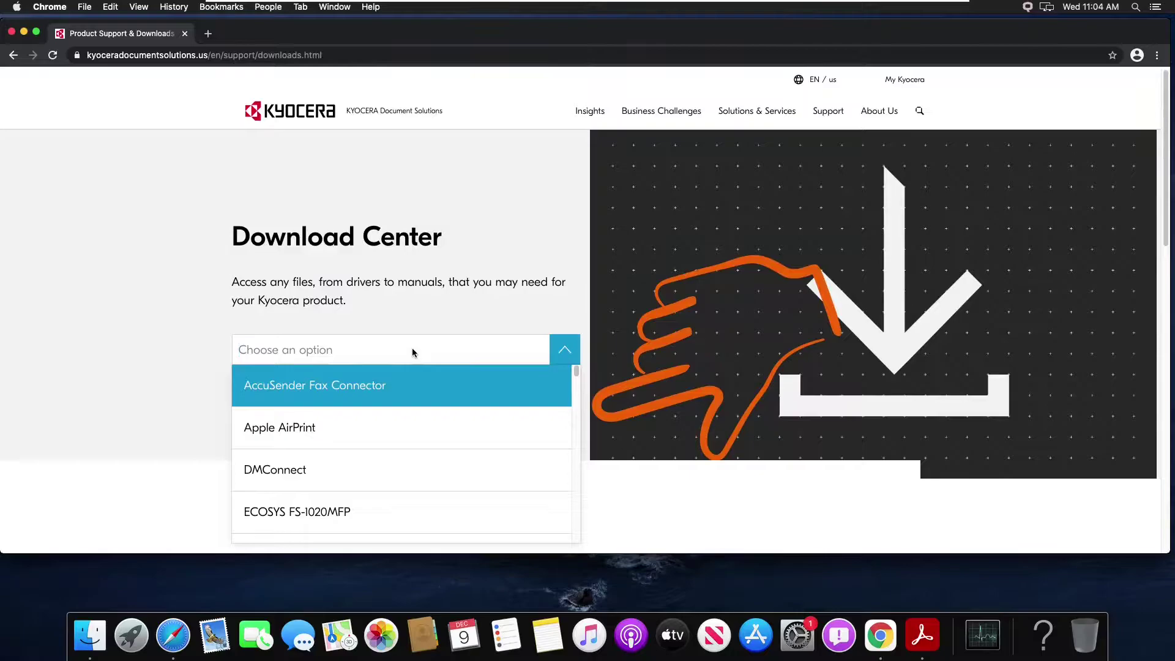
pyautogui.write('5526')
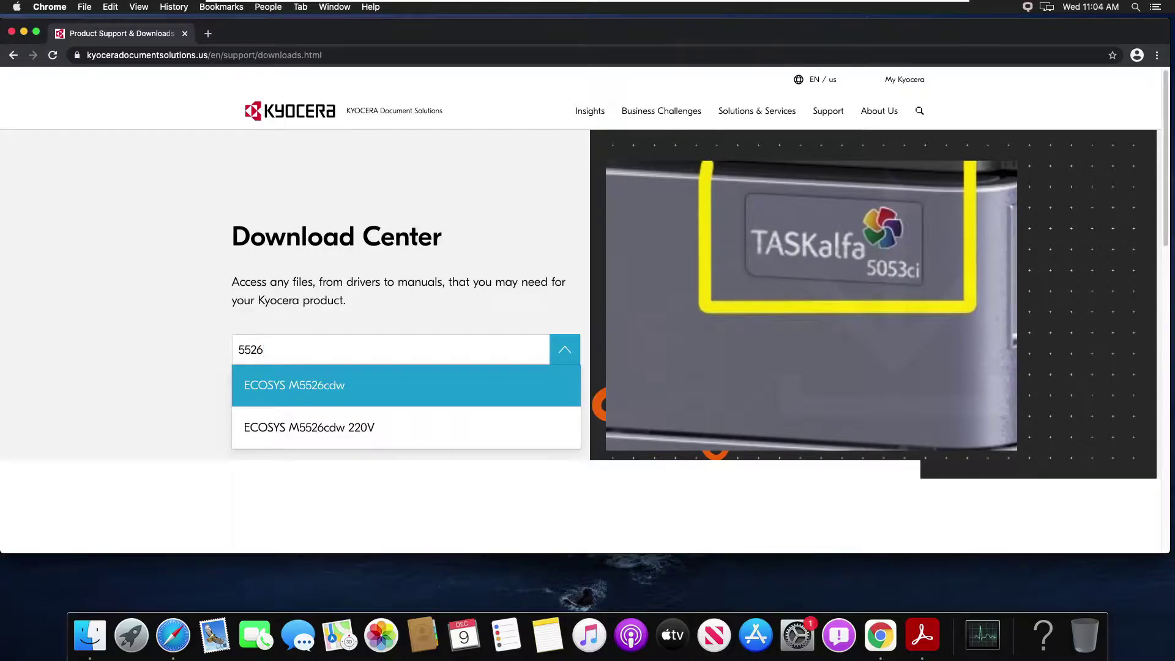
# Step: Select ECOSYS M5526cdw and download the Mac Print Driver 5.1.2020.07.01 zip
pyautogui.click(302, 384)
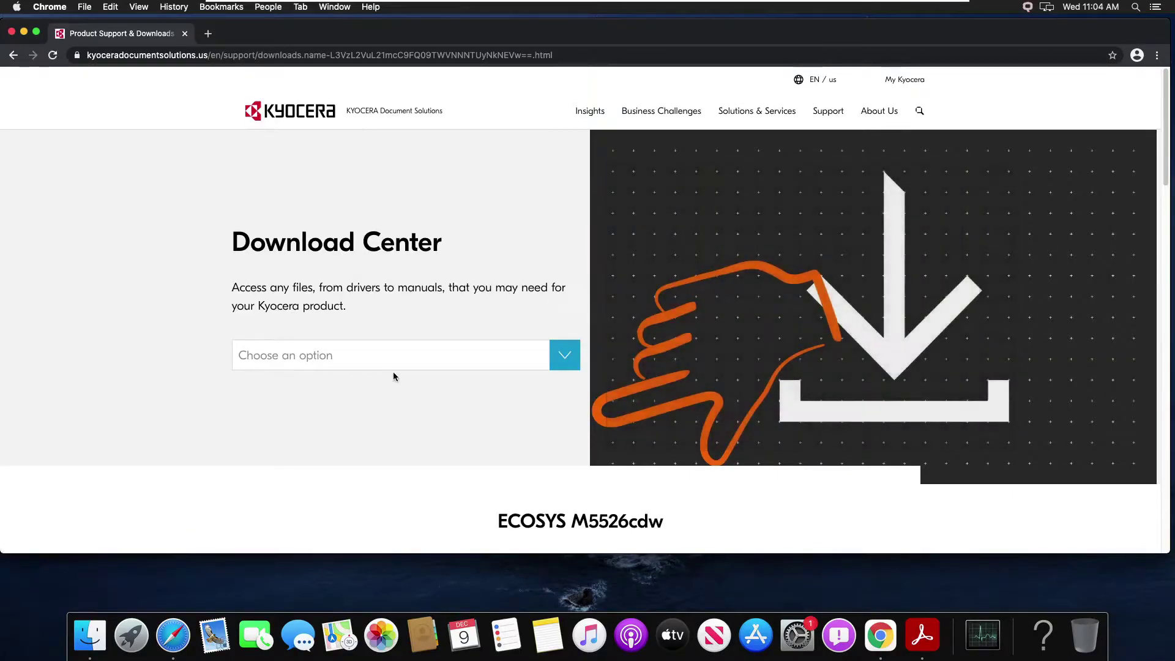
pyautogui.scroll(-5, 404, 367)
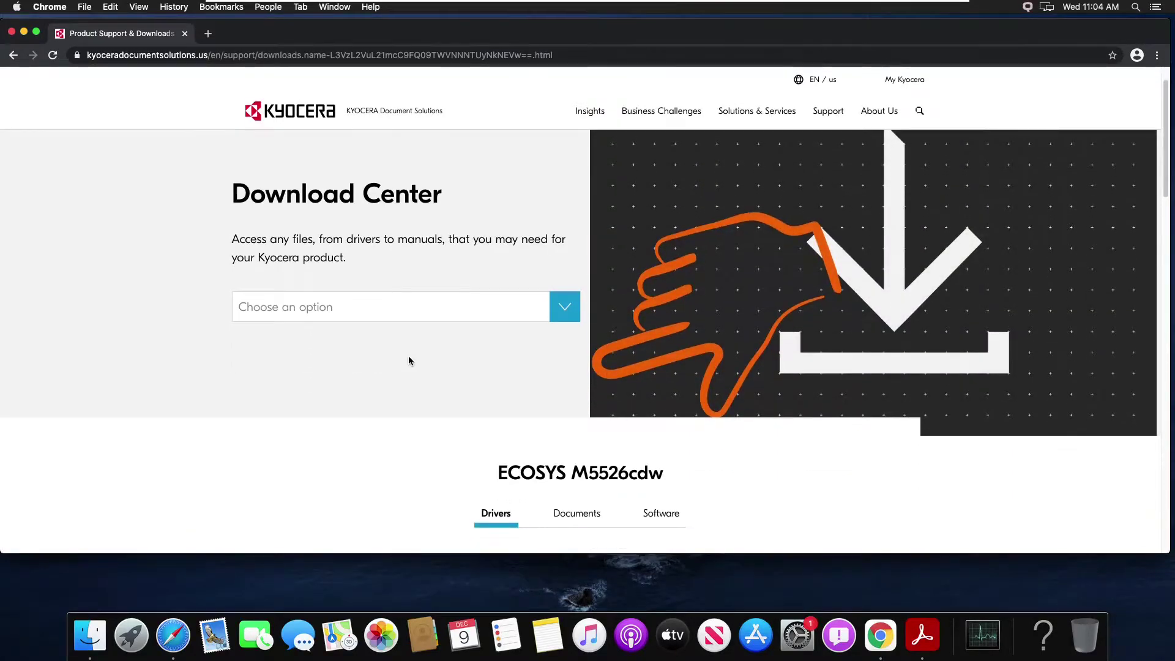
pyautogui.scroll(-1, 428, 358)
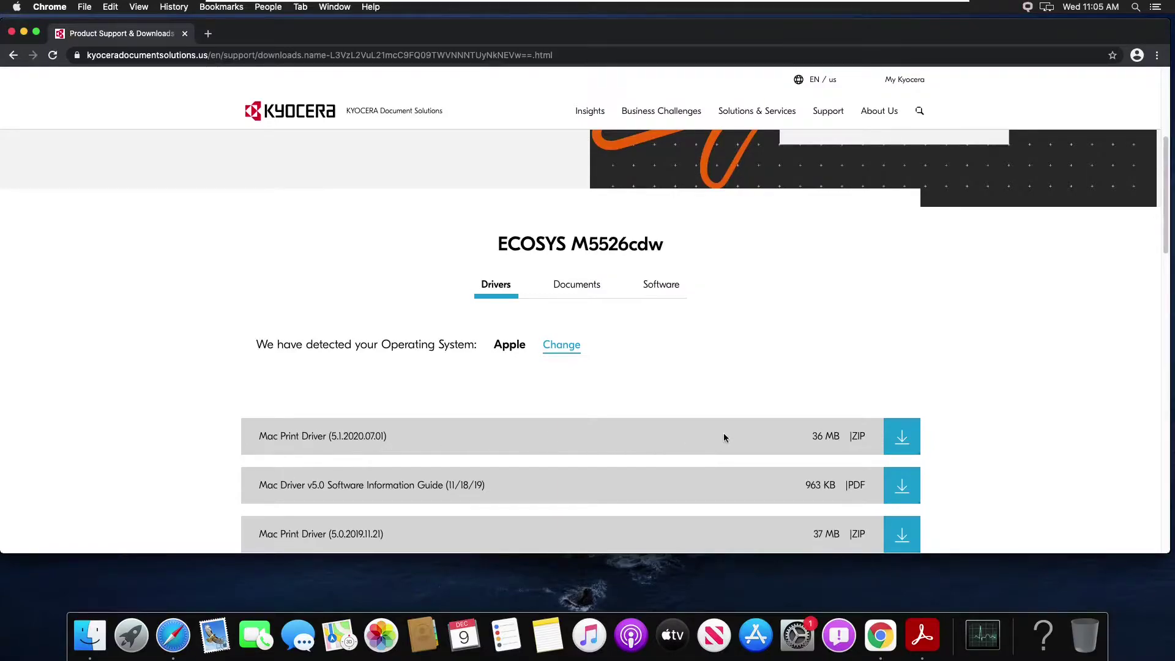
pyautogui.click(903, 442)
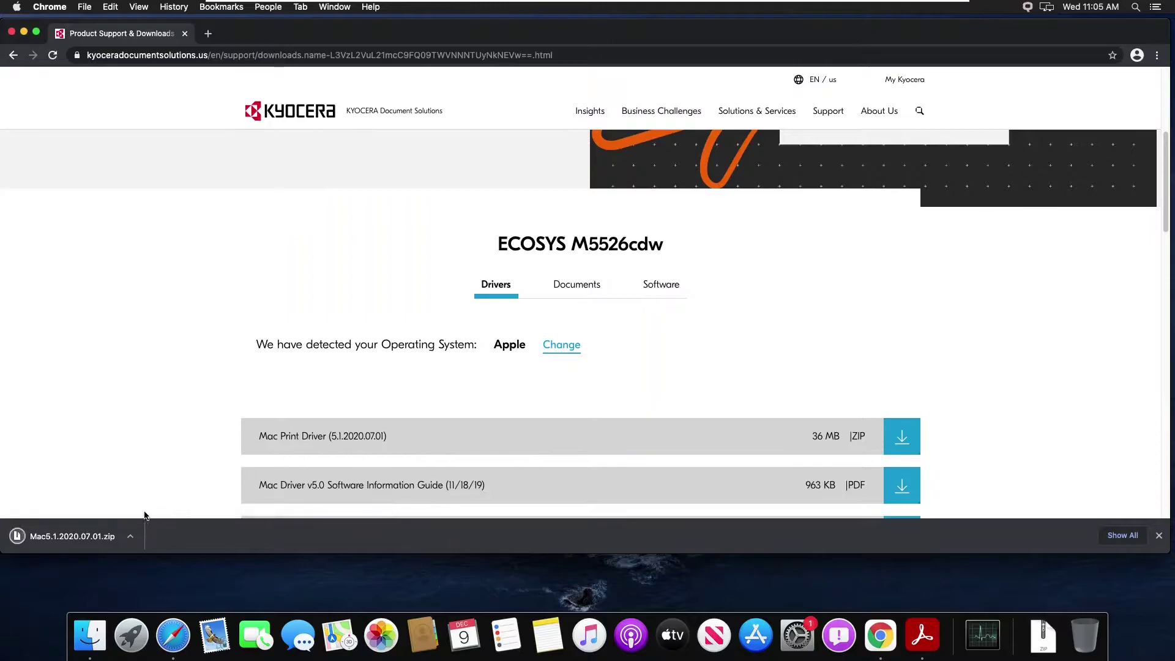
# Step: Unzip the driver, open the Mac51_2020.07.01-KDC folder and mount its disk image
pyautogui.click(111, 538)
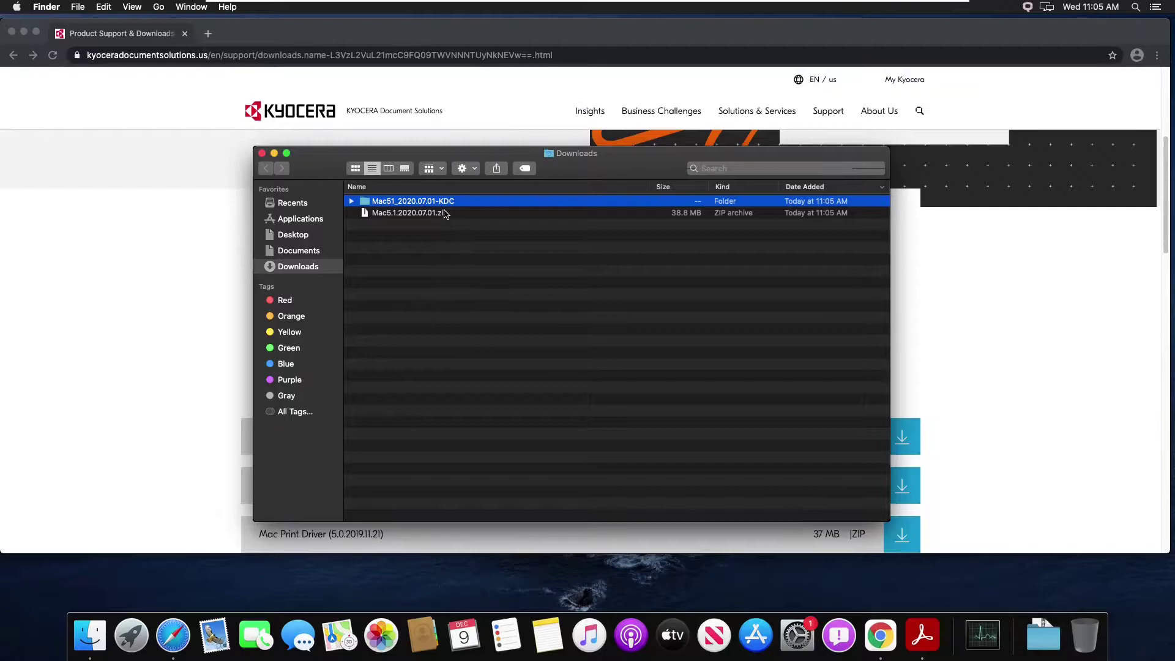
pyautogui.doubleClick(725, 207)
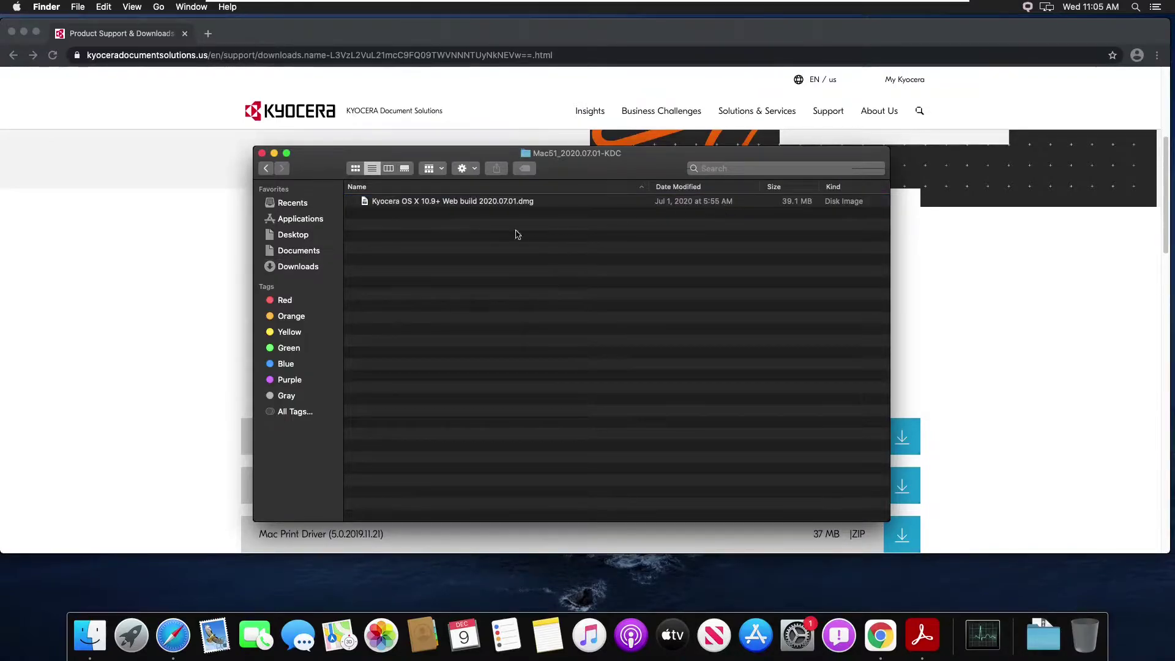
pyautogui.click(541, 203)
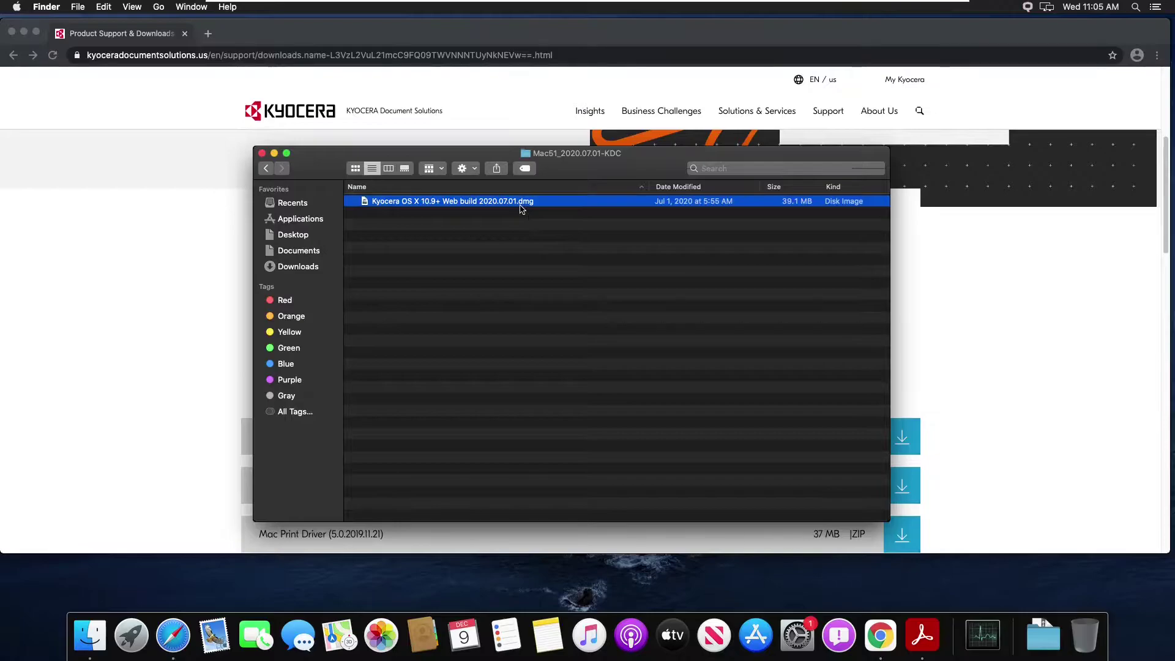
pyautogui.doubleClick(521, 202)
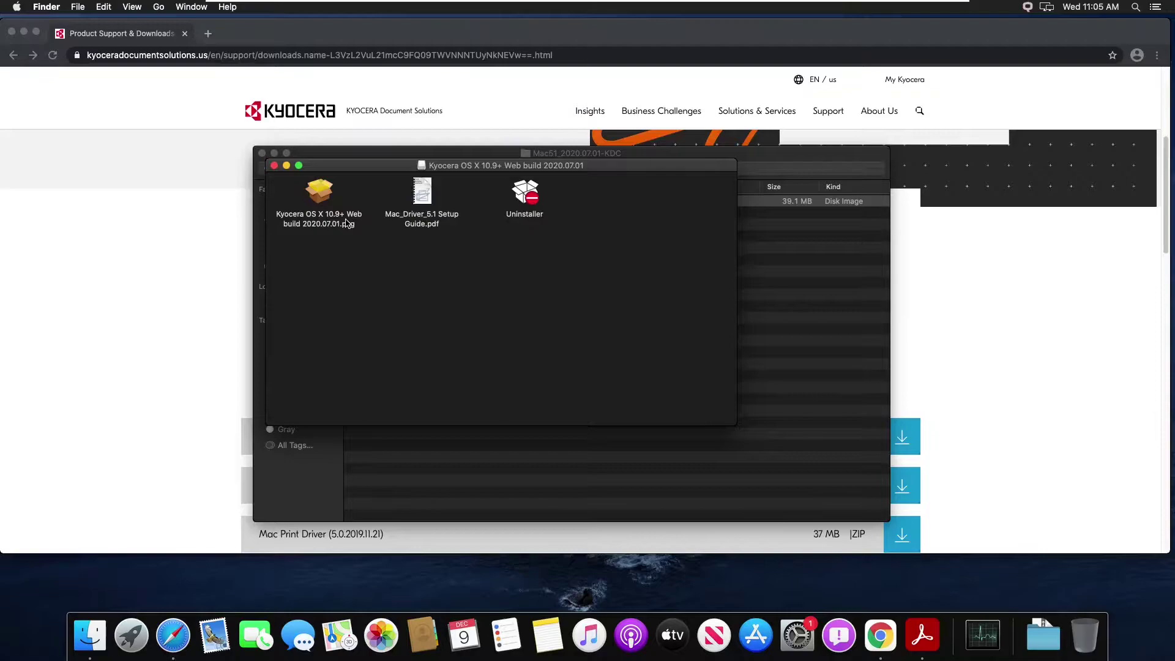
# Step: Run the Kyocera installer package, agree to the licence, and deselect Duplex On under Customize
pyautogui.doubleClick(346, 223)
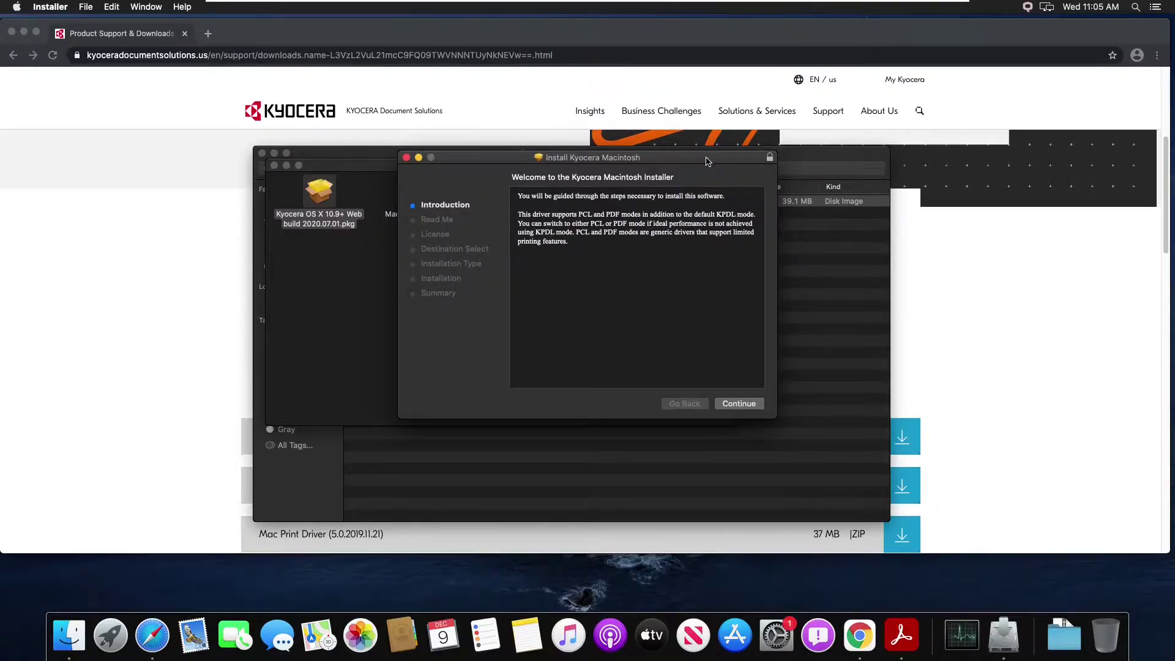
pyautogui.click(733, 408)
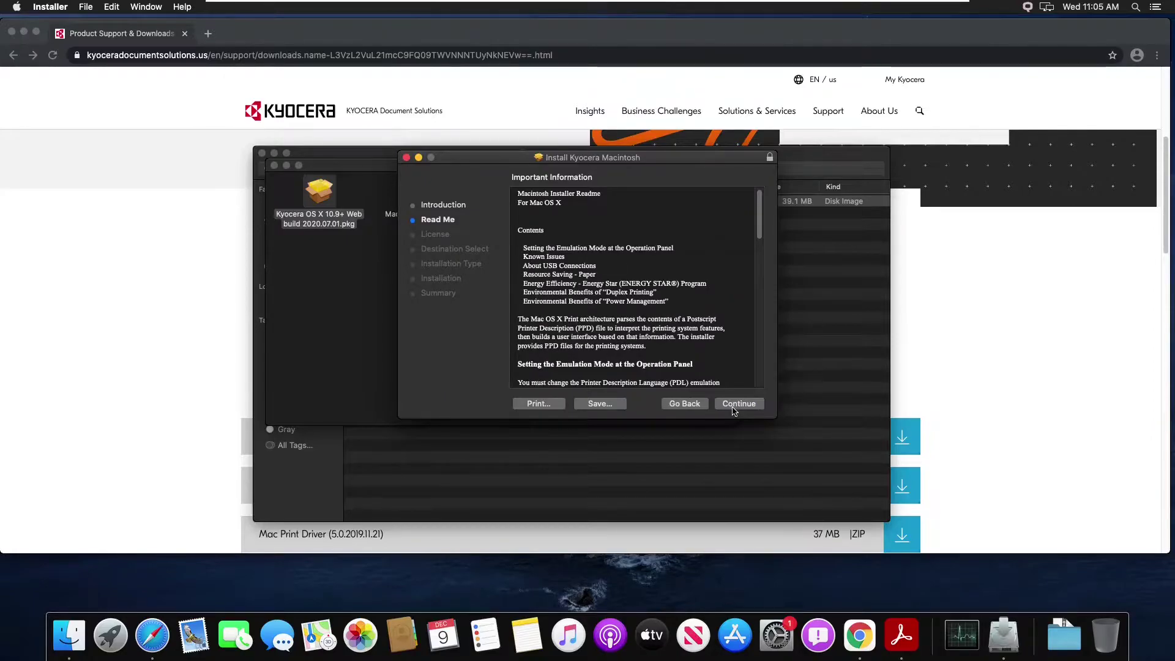
pyautogui.click(733, 408)
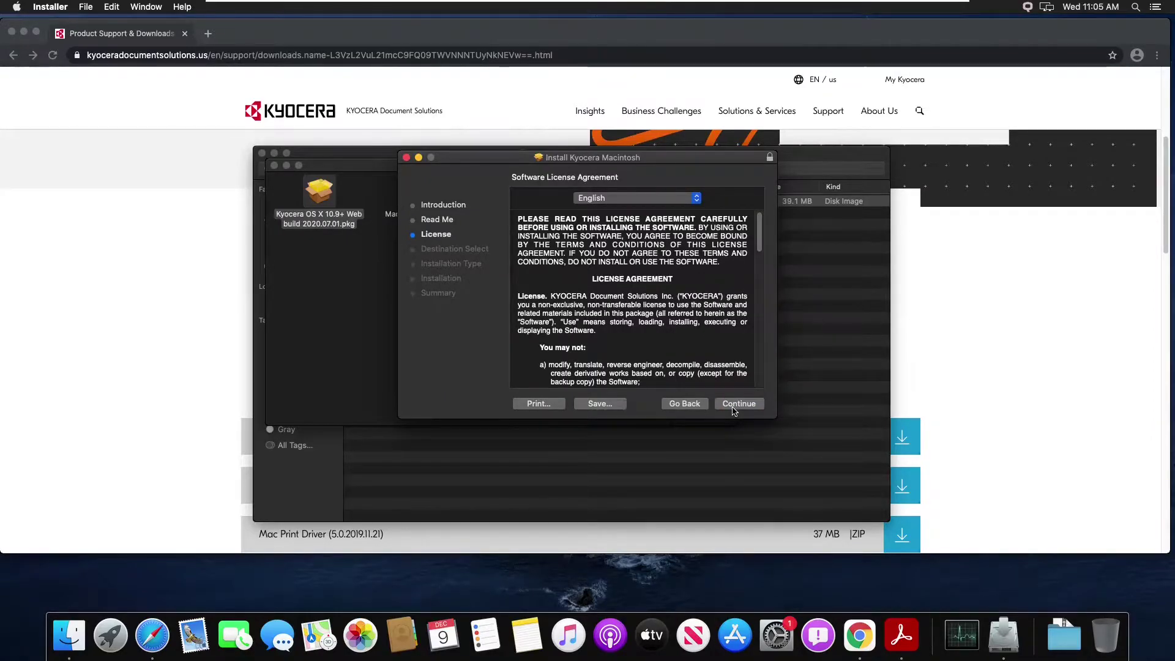
pyautogui.click(736, 409)
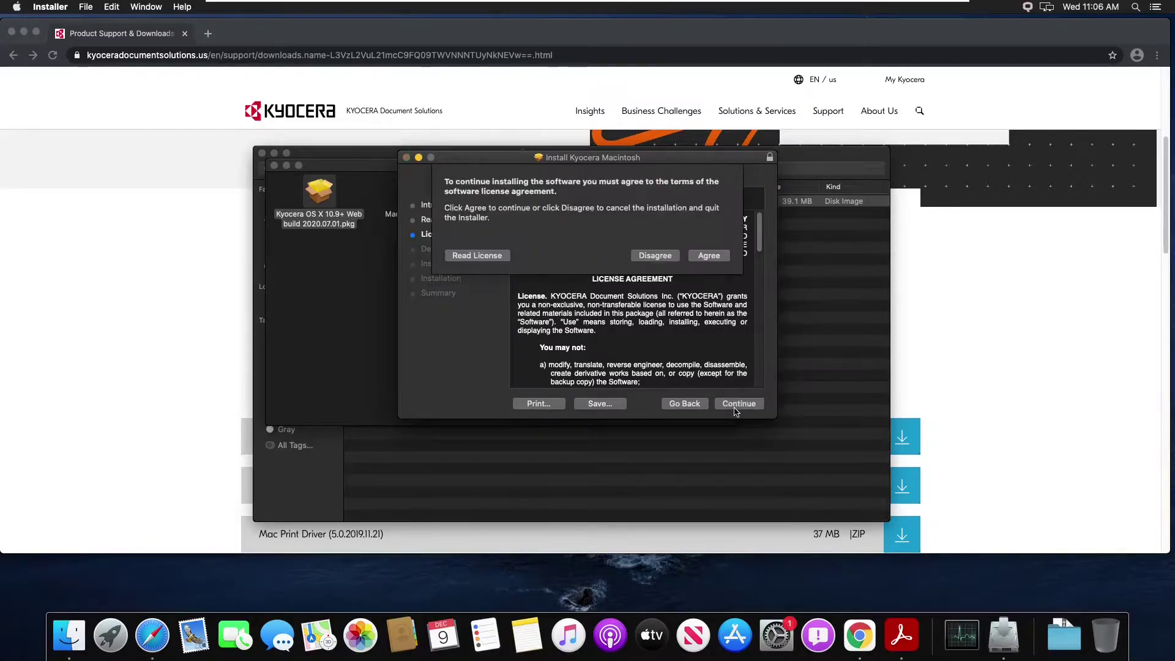
pyautogui.click(711, 257)
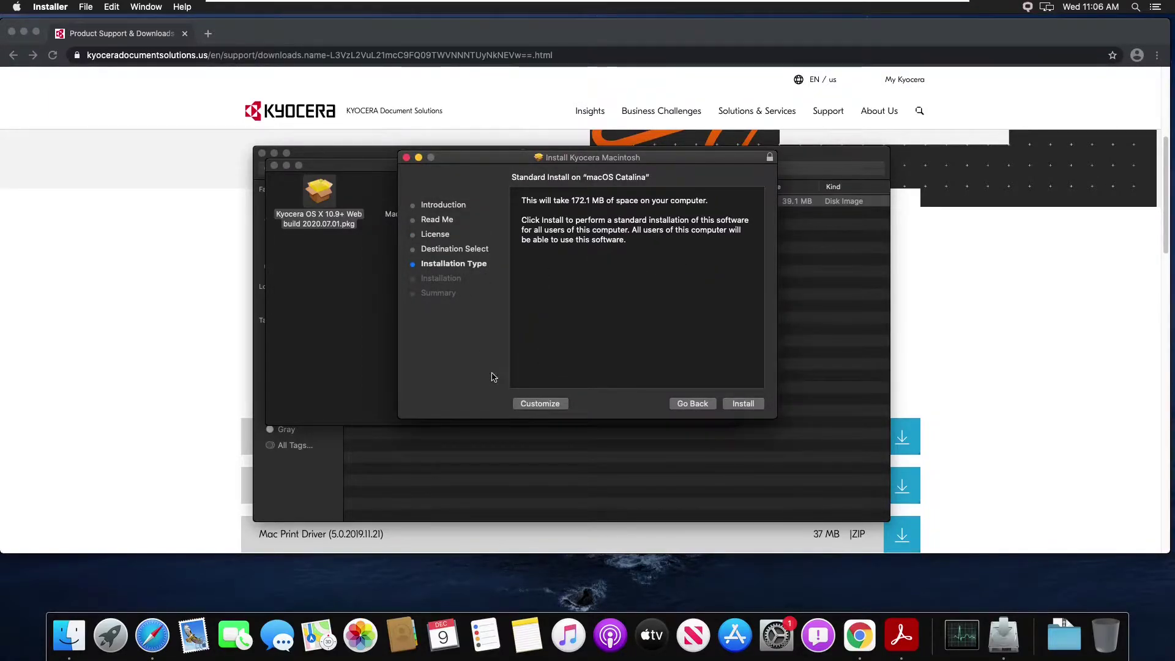
pyautogui.click(541, 404)
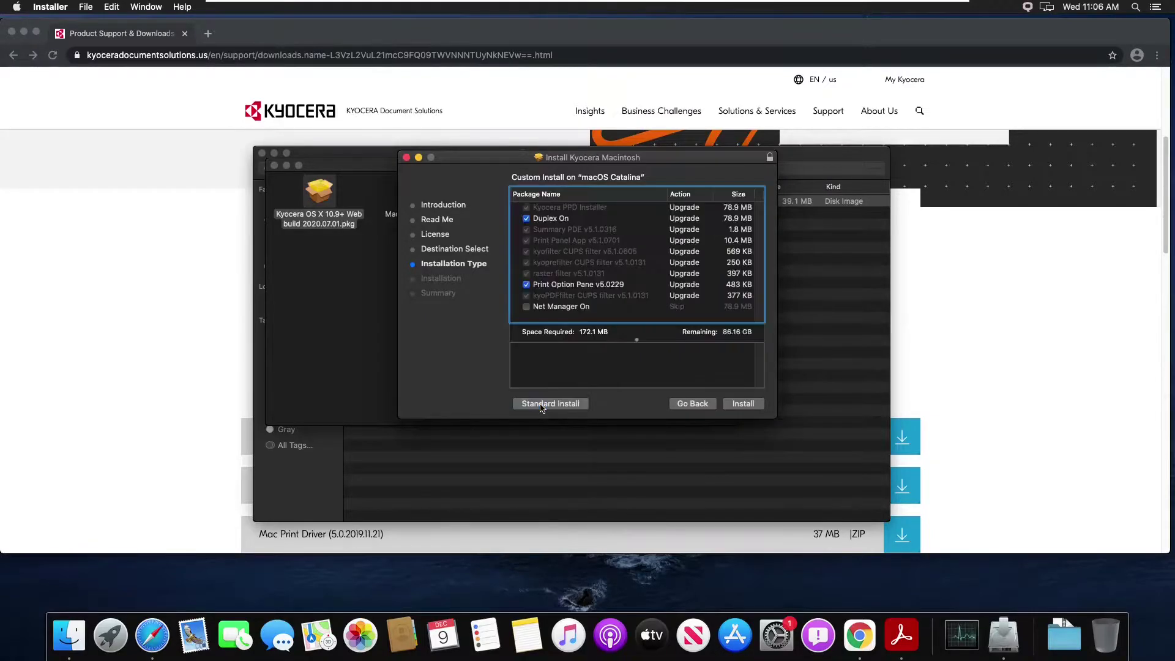
pyautogui.click(527, 219)
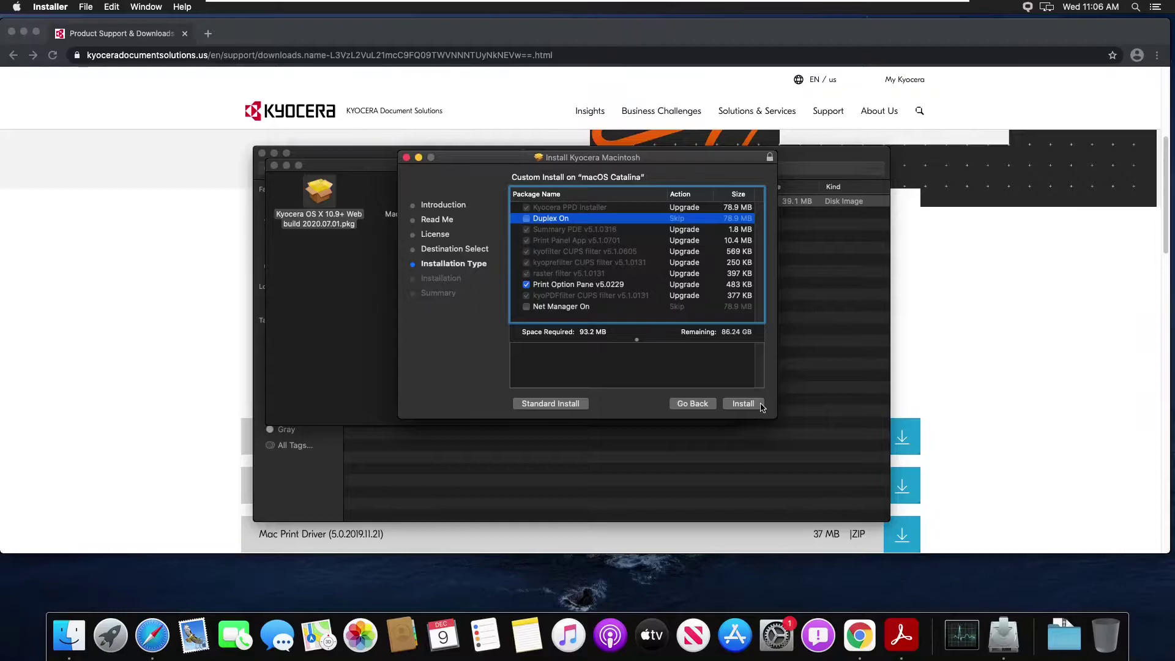
# Step: Install the selected Kyocera packages, authenticating with the administrator password
pyautogui.click(743, 403)
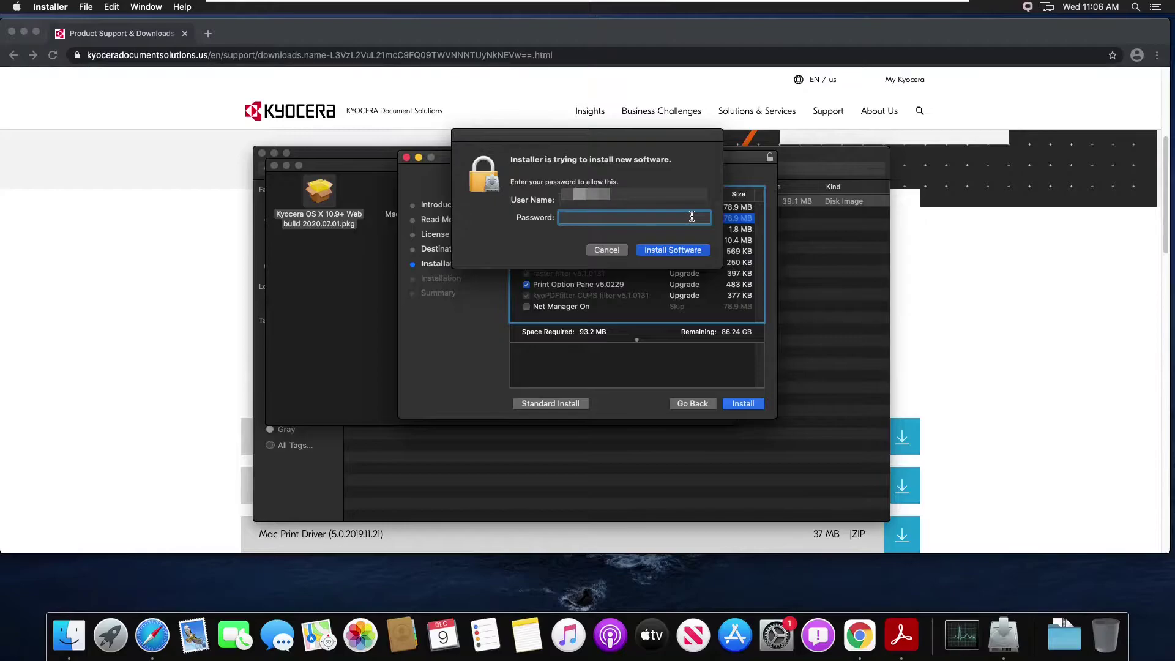
pyautogui.write('•••')
pyautogui.write('**')
pyautogui.press('Return')
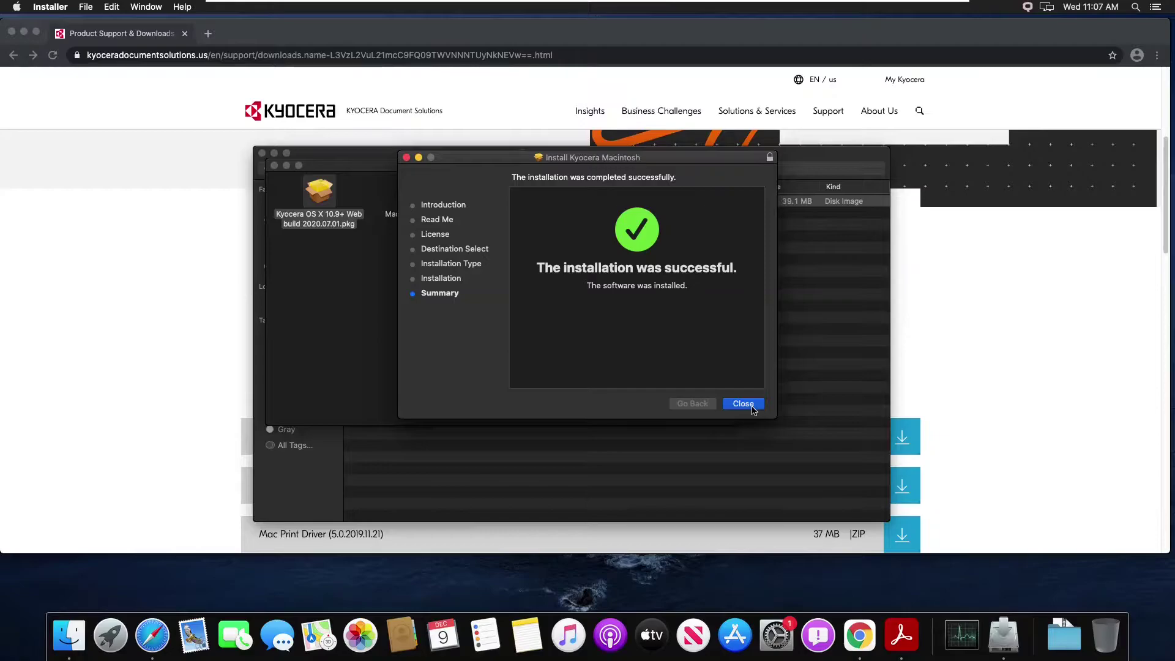
# Step: Close the installer, allow it access to Downloads, and keep the installer package
pyautogui.click(752, 406)
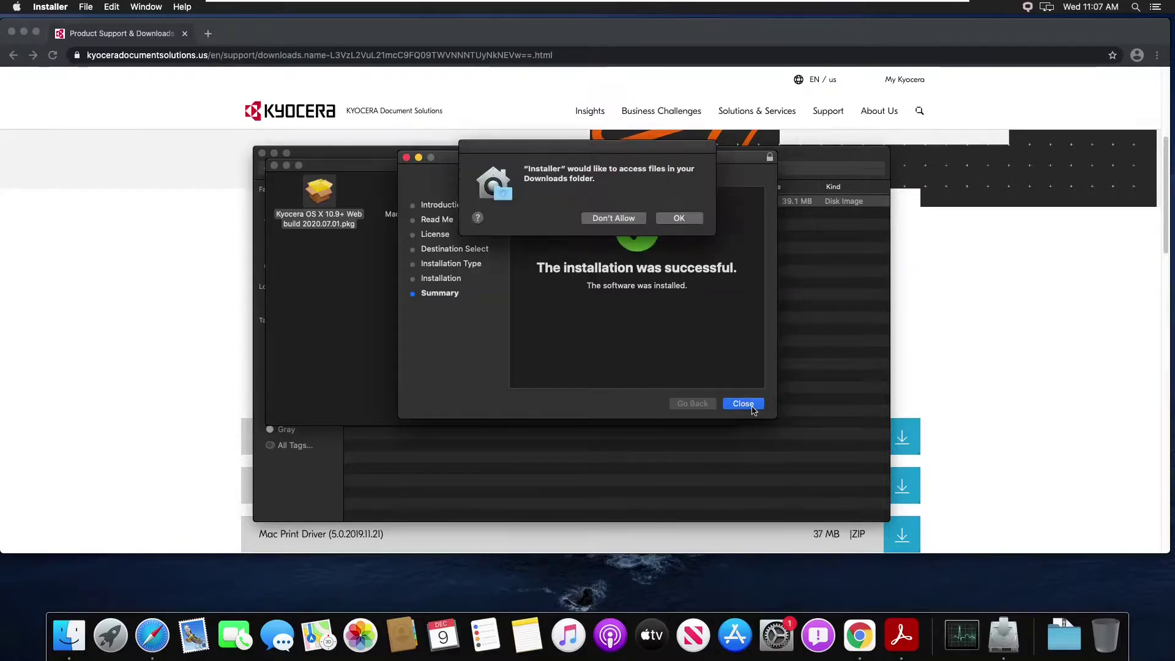
pyautogui.click(679, 218)
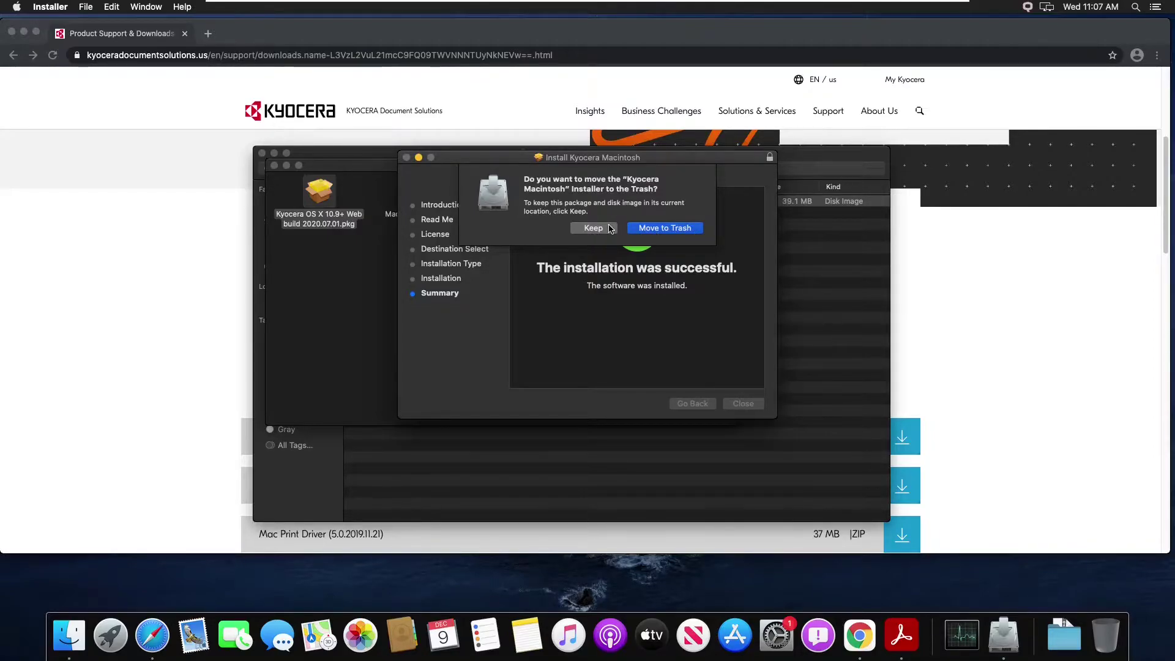
pyautogui.click(610, 229)
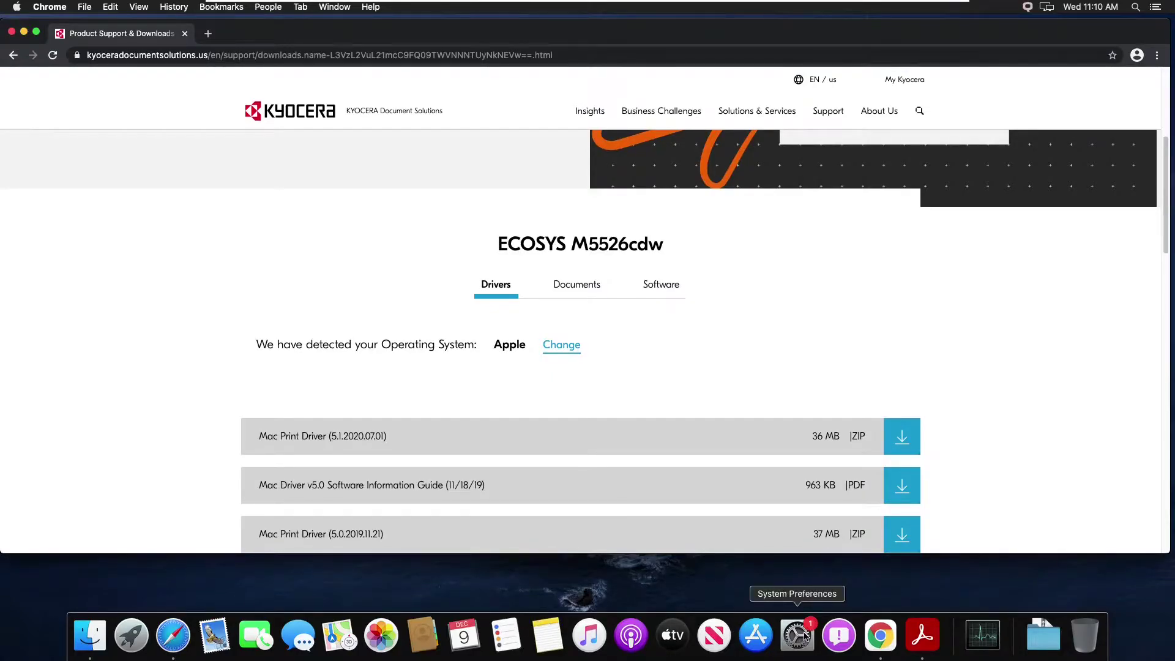
# Step: Launch System Preferences from the Dock
pyautogui.click(798, 635)
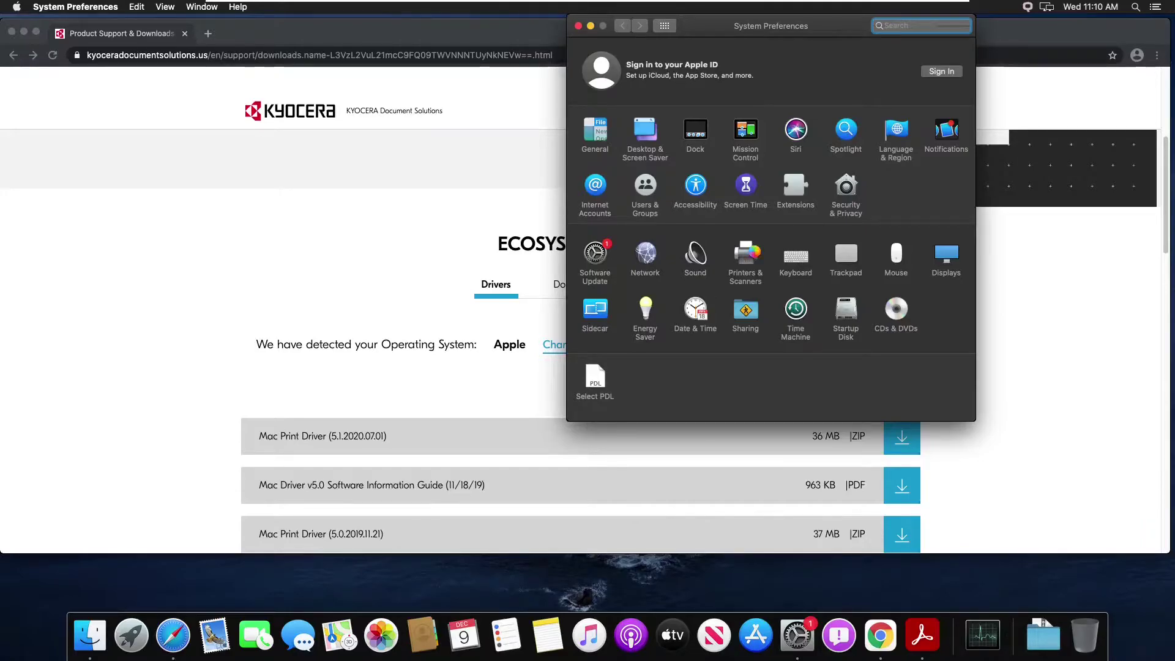
# Step: Open Printers & Scanners and choose Add Printer or Scanner from the + menu
pyautogui.click(752, 252)
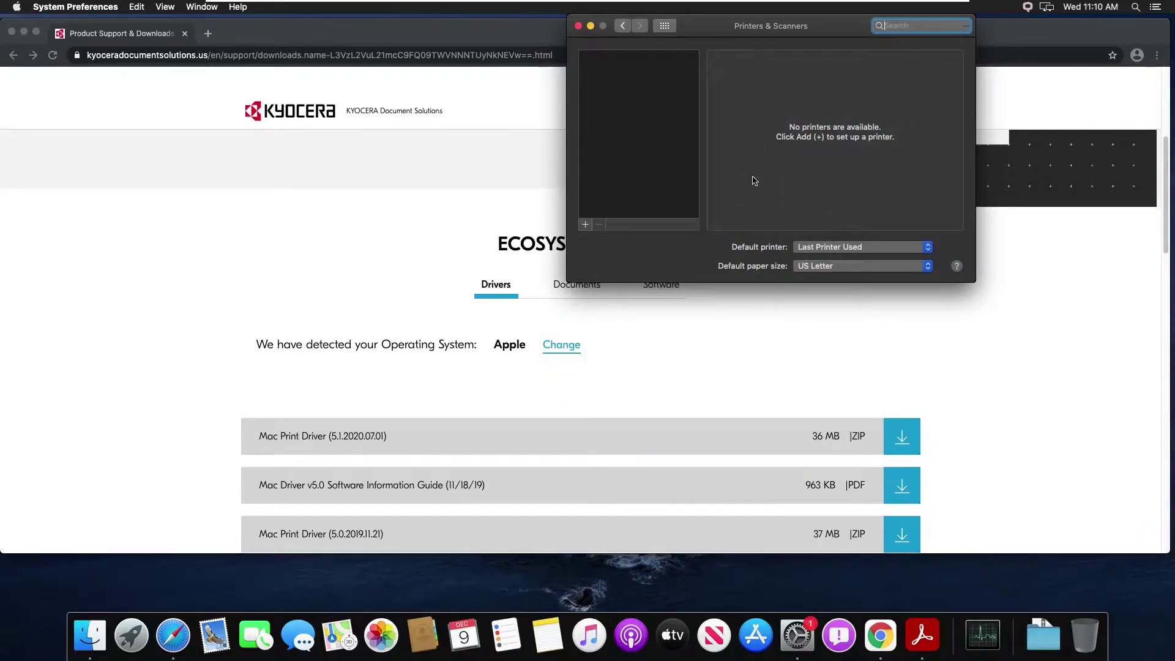
pyautogui.moveTo(757, 39); pyautogui.dragTo(632, 187)
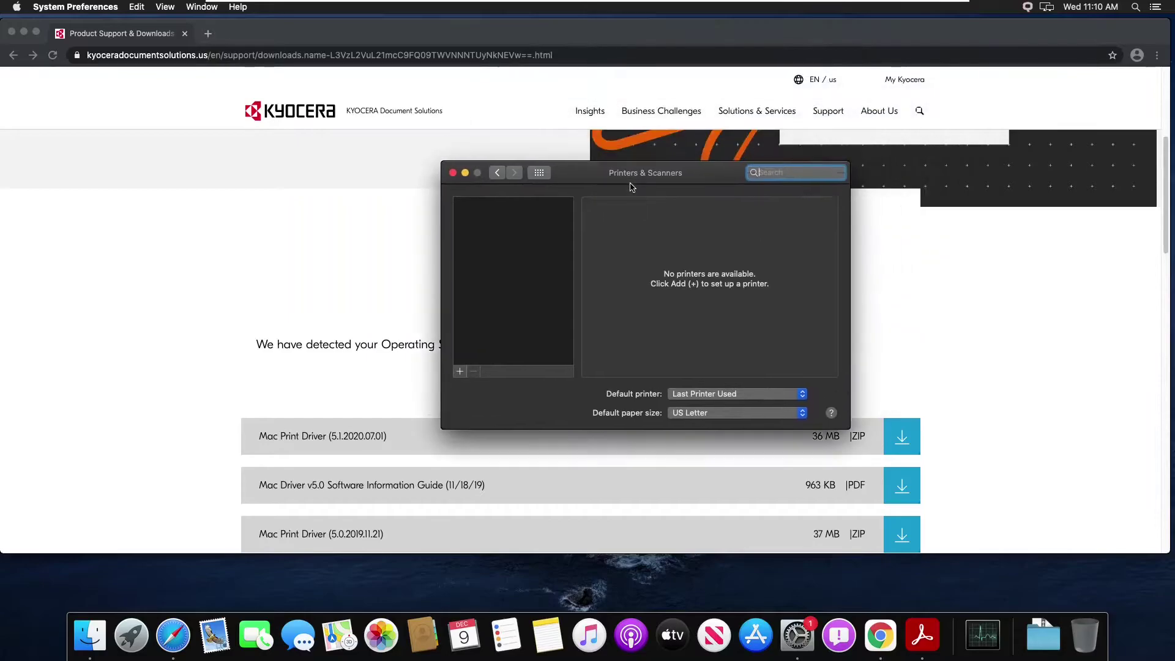
pyautogui.click(460, 371)
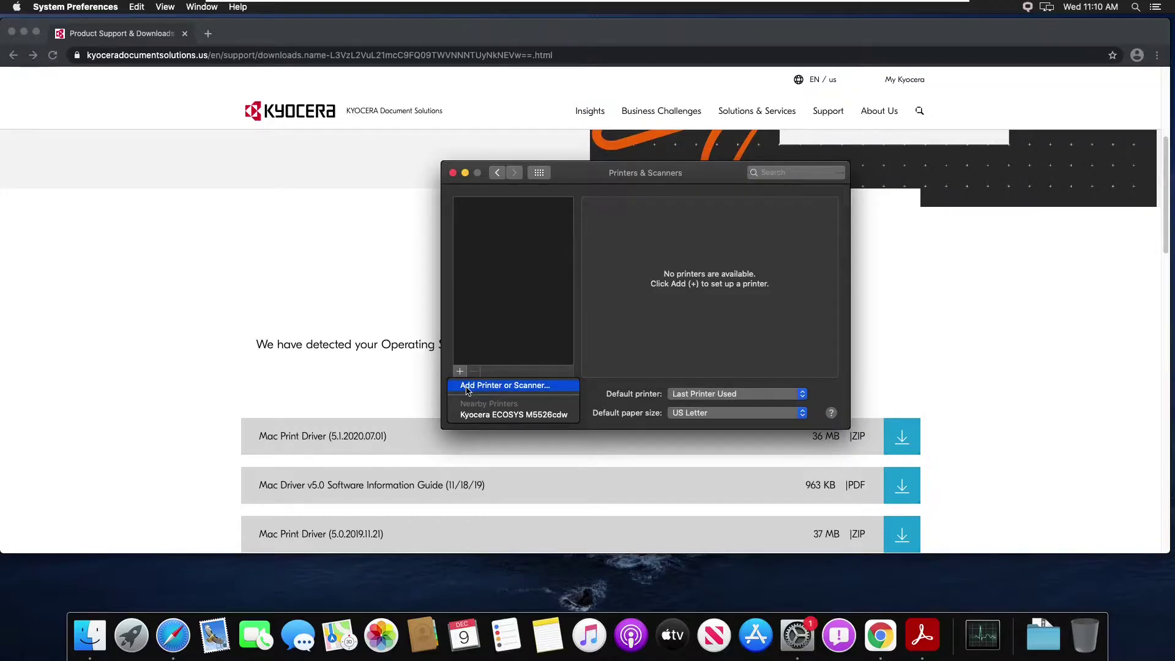
pyautogui.click(466, 387)
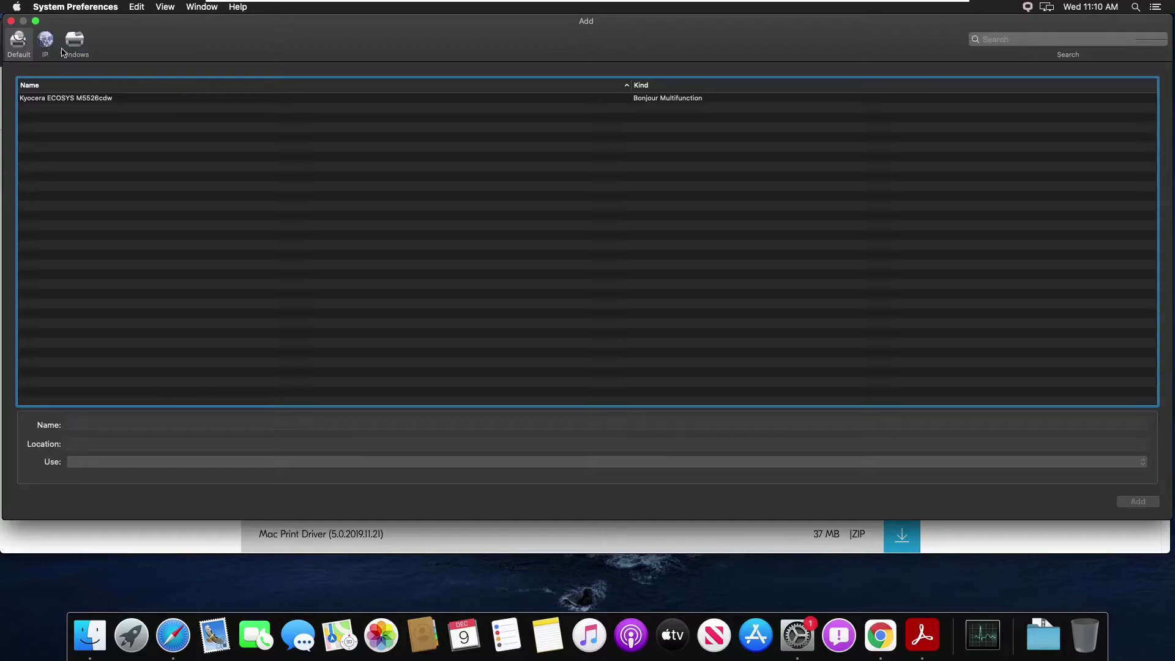
# Step: Switch the Add window to the IP tab and select the Address field
pyautogui.click(42, 48)
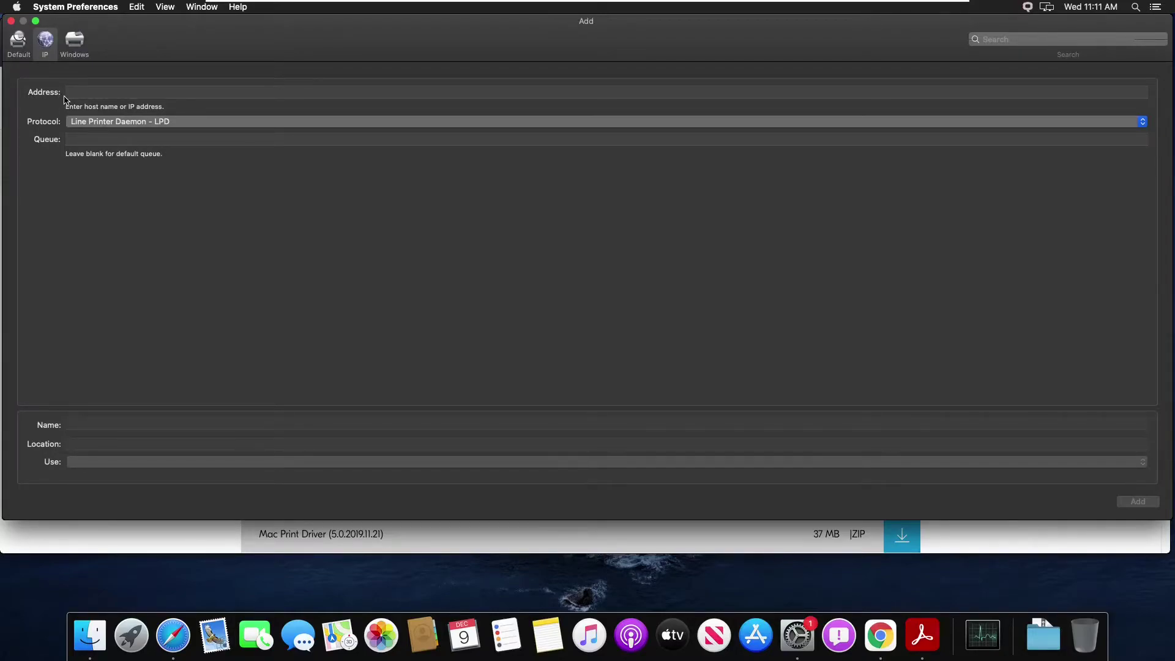
pyautogui.click(81, 94)
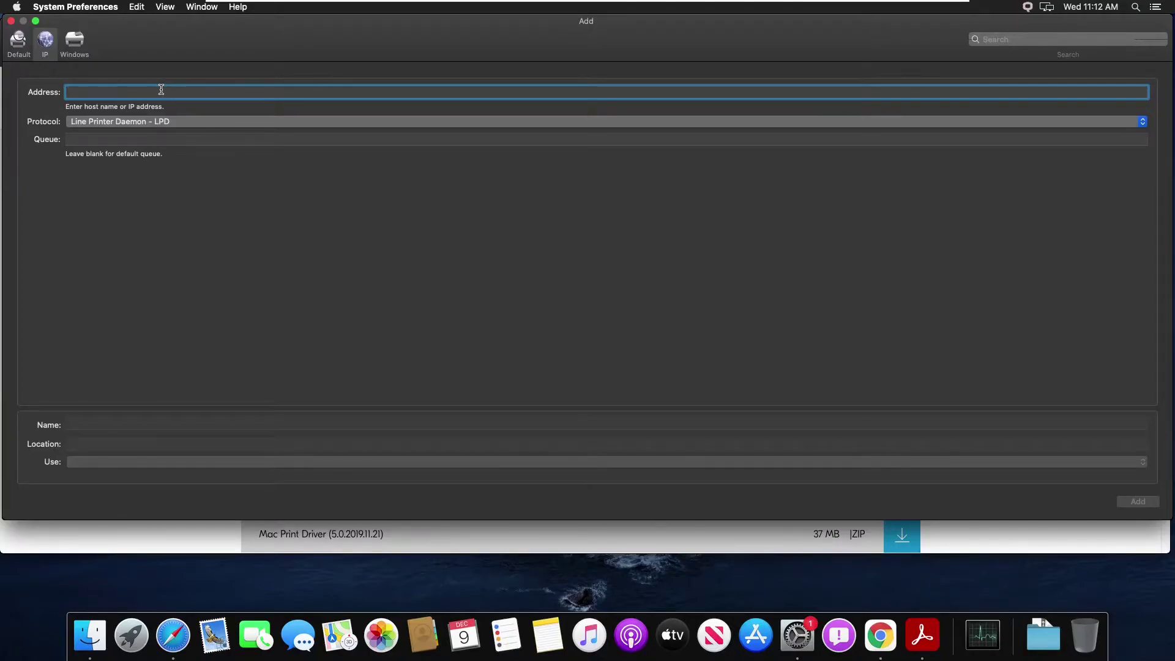
# Step: Enter printer address 172.6.12.199 and keep the Line Printer Daemon – LPD protocol
pyautogui.write('172.6.12')
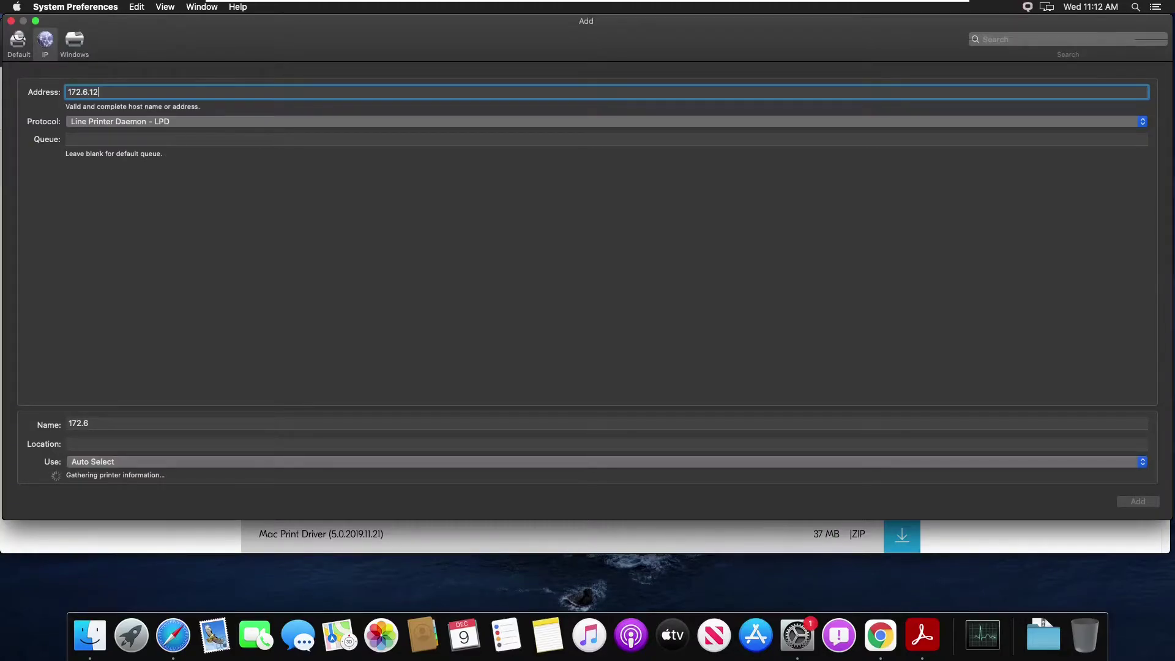
pyautogui.write('.199')
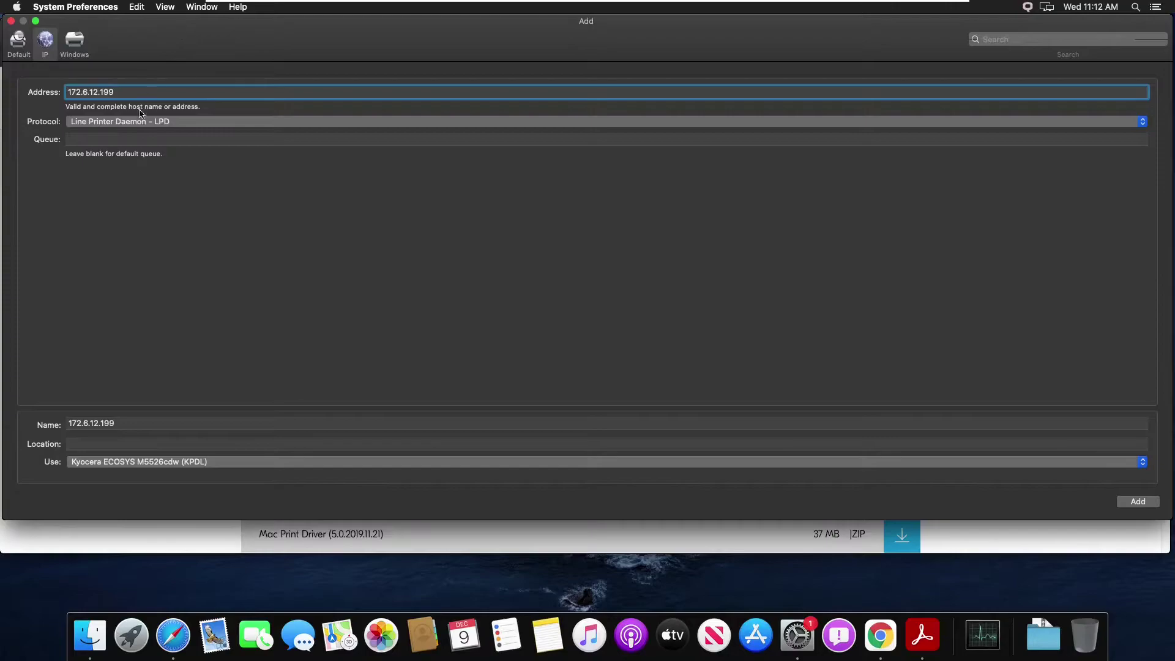
pyautogui.click(119, 121)
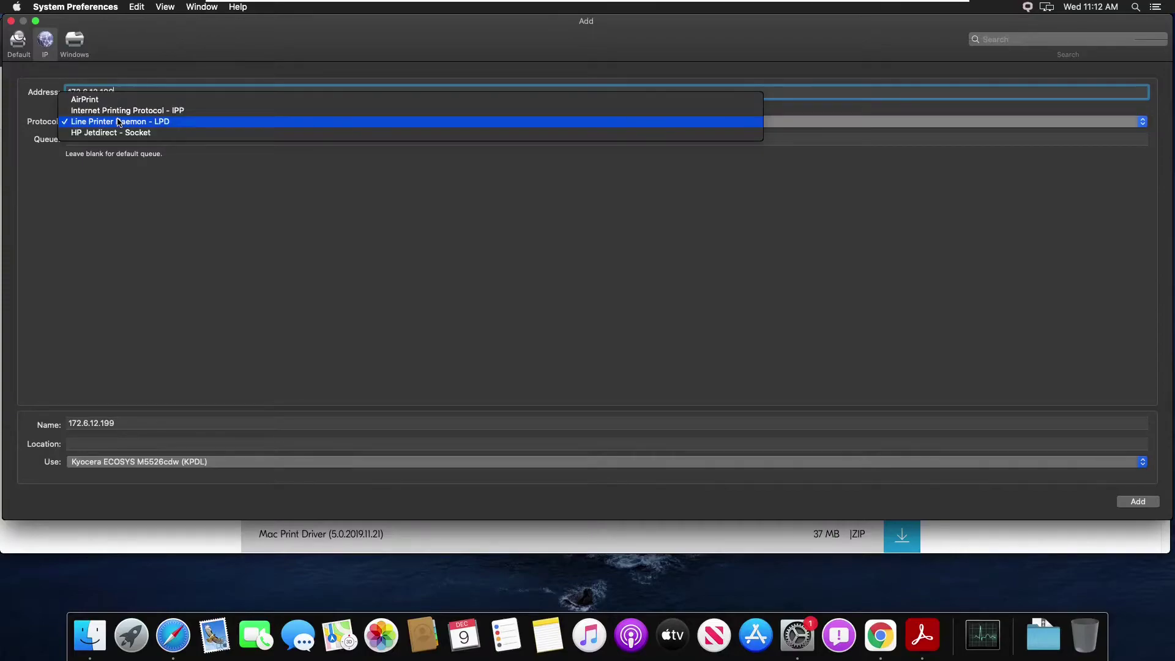
pyautogui.click(177, 126)
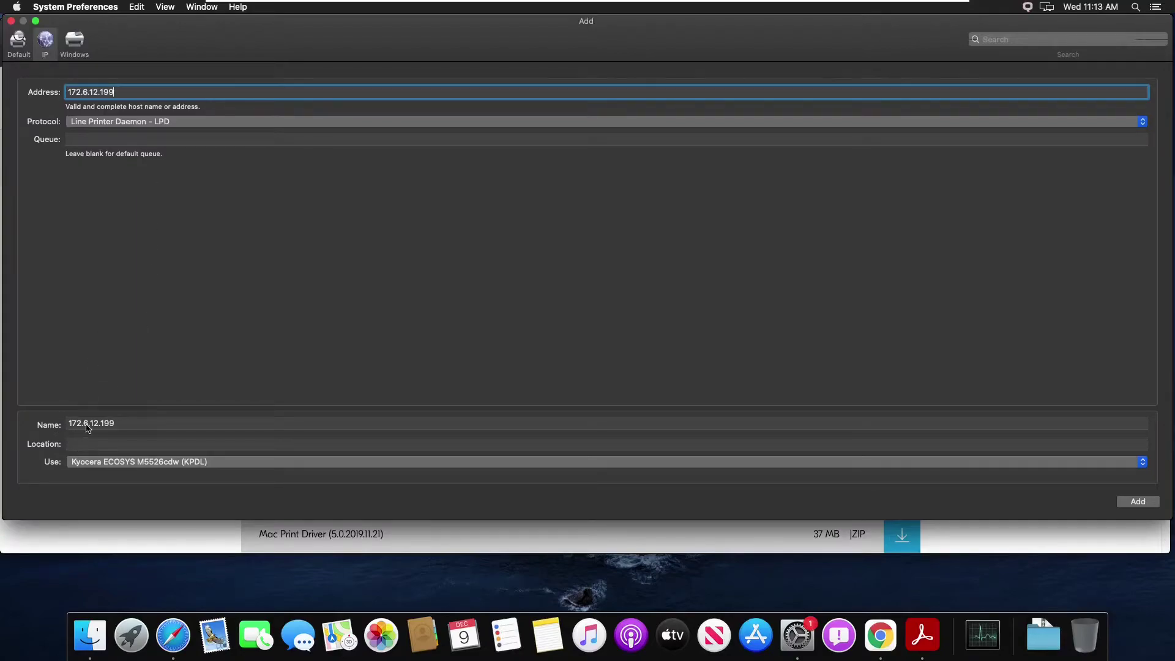
# Step: Rename the printer to 'Kyocera copier', add it, and leave paper feeders at Not installed
pyautogui.moveTo(123, 425); pyautogui.dragTo(68, 423)
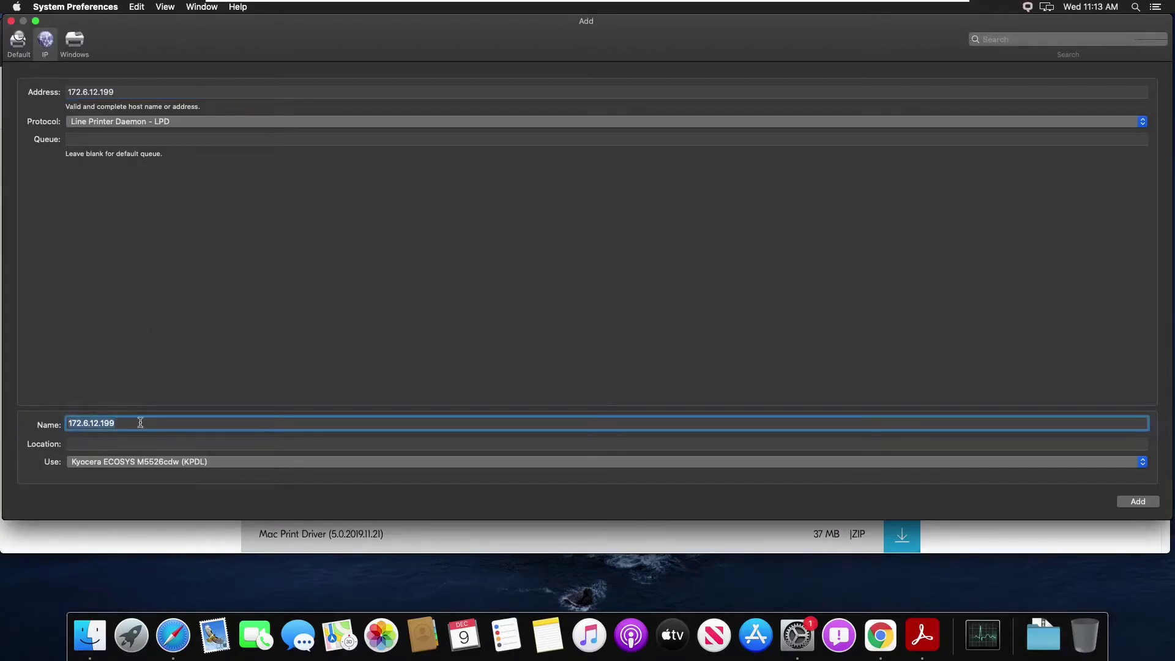
pyautogui.press('BackSpace')
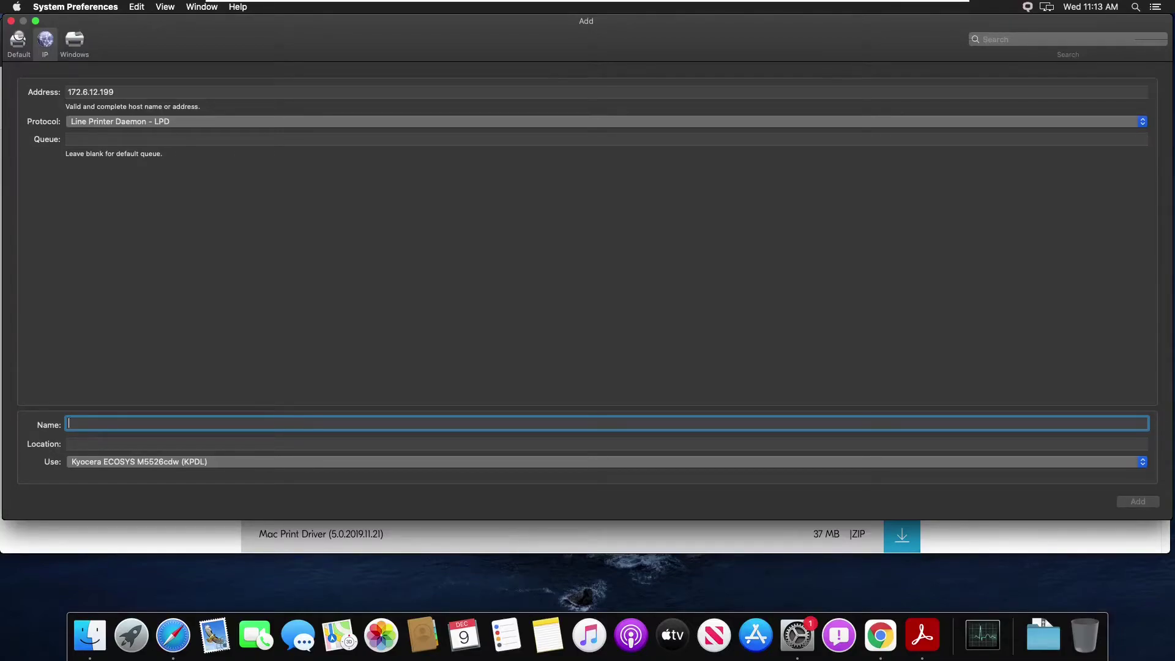
pyautogui.write('Kyocera copier')
pyautogui.click(1135, 502)
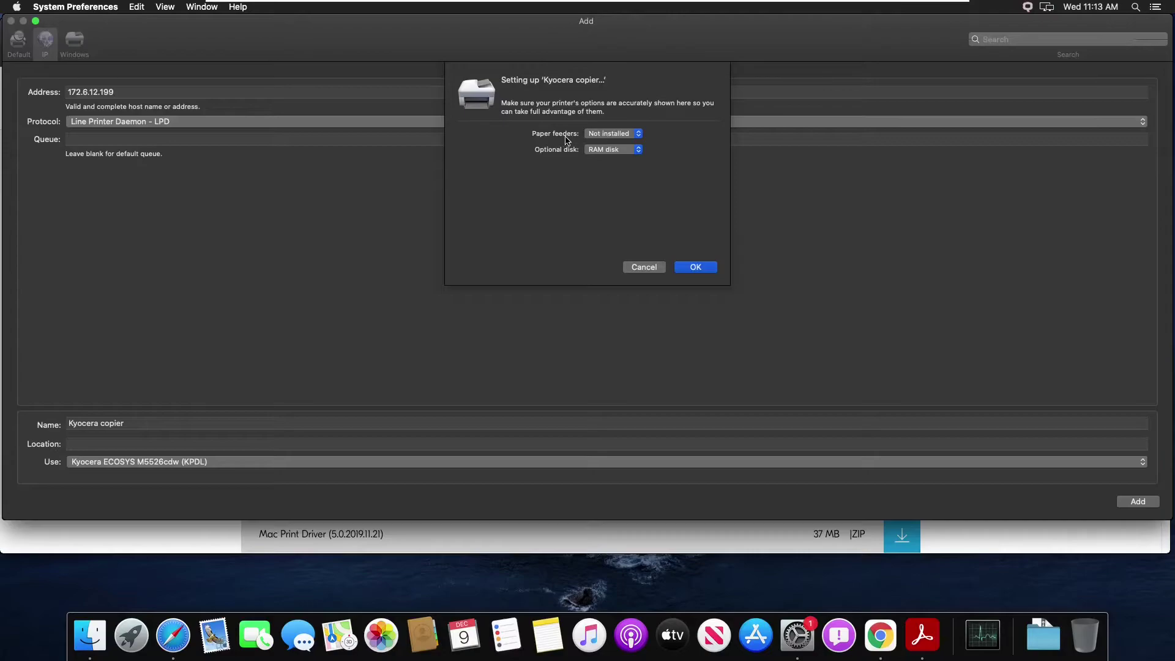
pyautogui.click(627, 139)
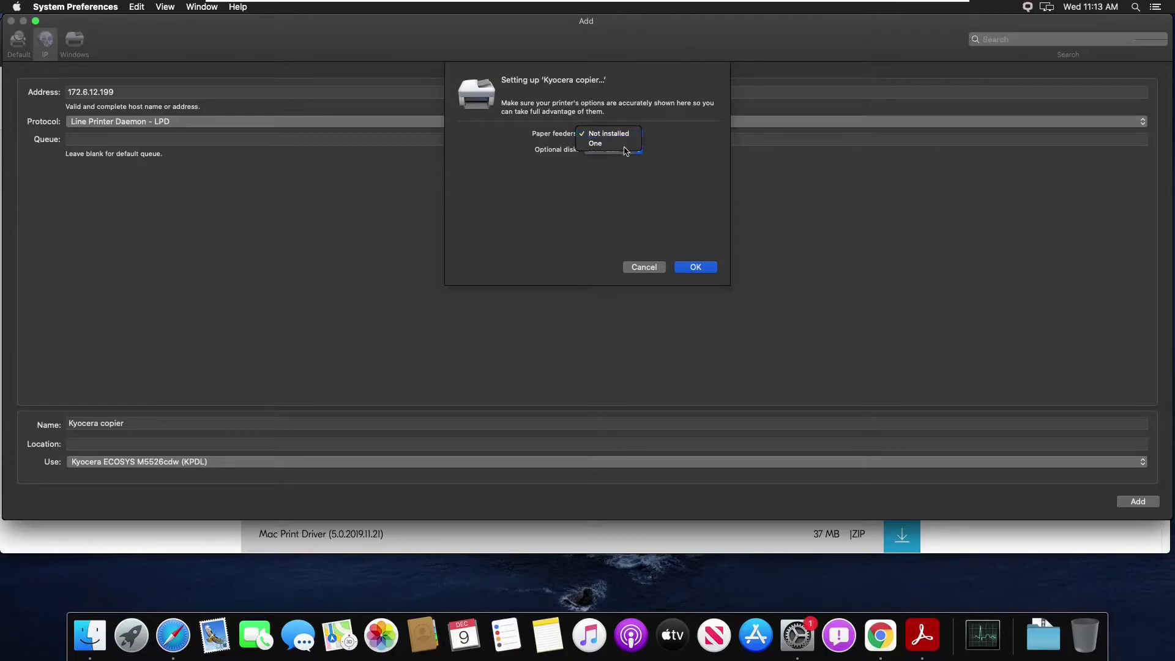
pyautogui.click(685, 158)
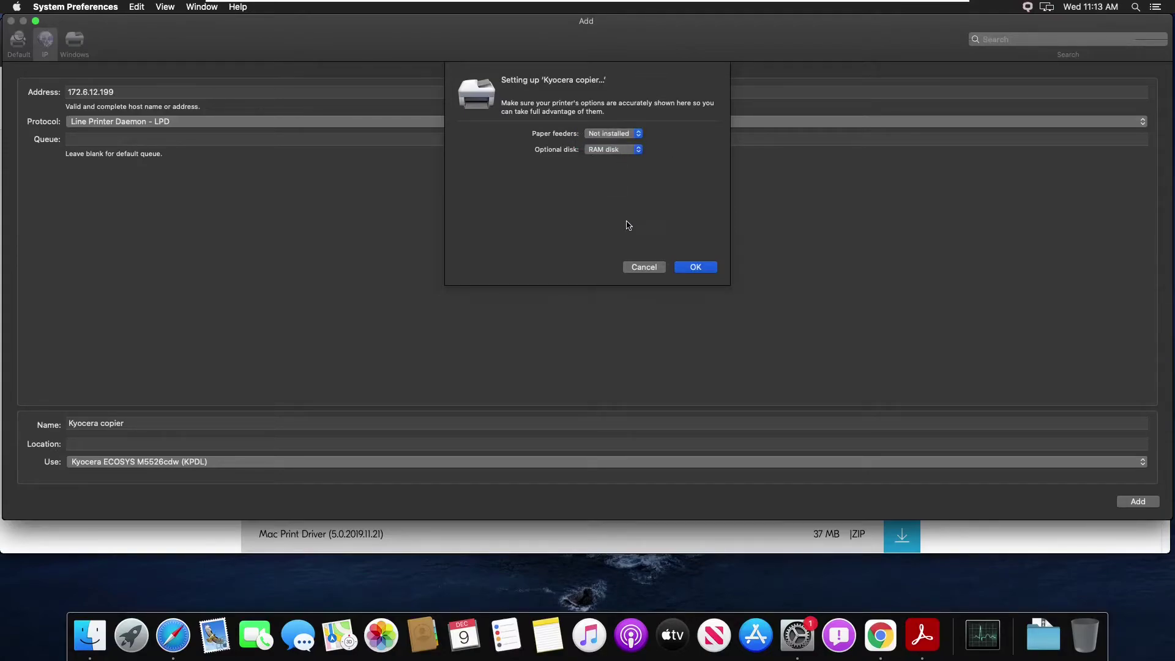
# Step: Confirm Kyocera copier's installed options, then return to the Kyocera driver page in Chrome
pyautogui.click(694, 268)
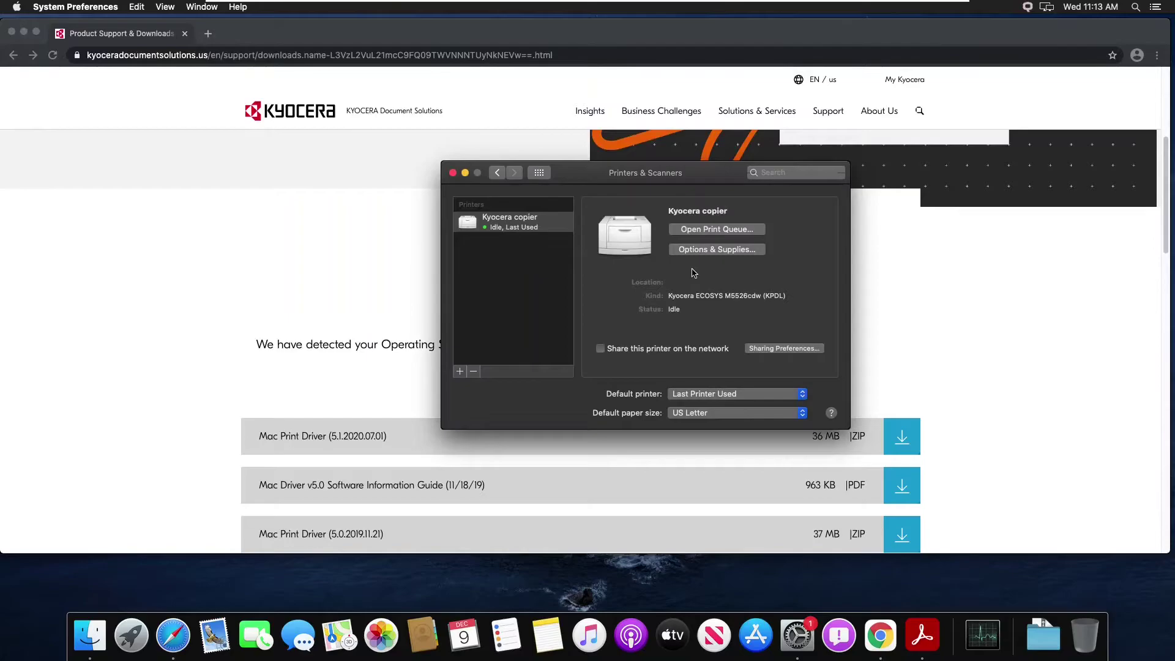
pyautogui.click(329, 262)
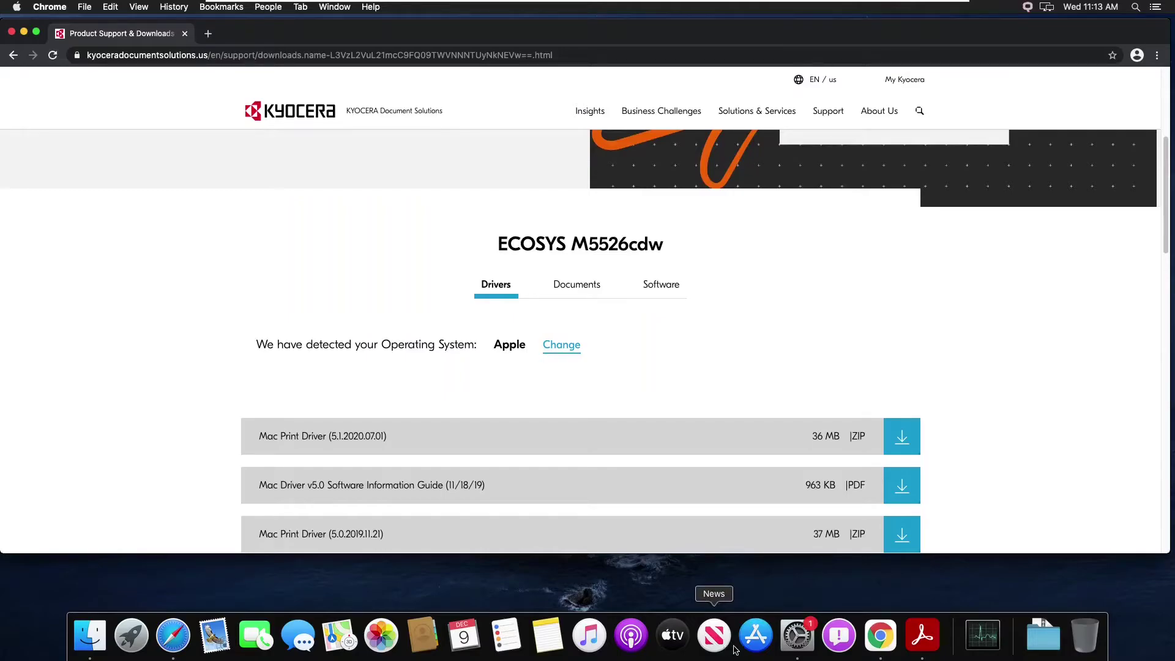
# Step: Open the Welcome PDF in Acrobat Reader and show Kyocera copier's Print Panel print options
pyautogui.click(930, 652)
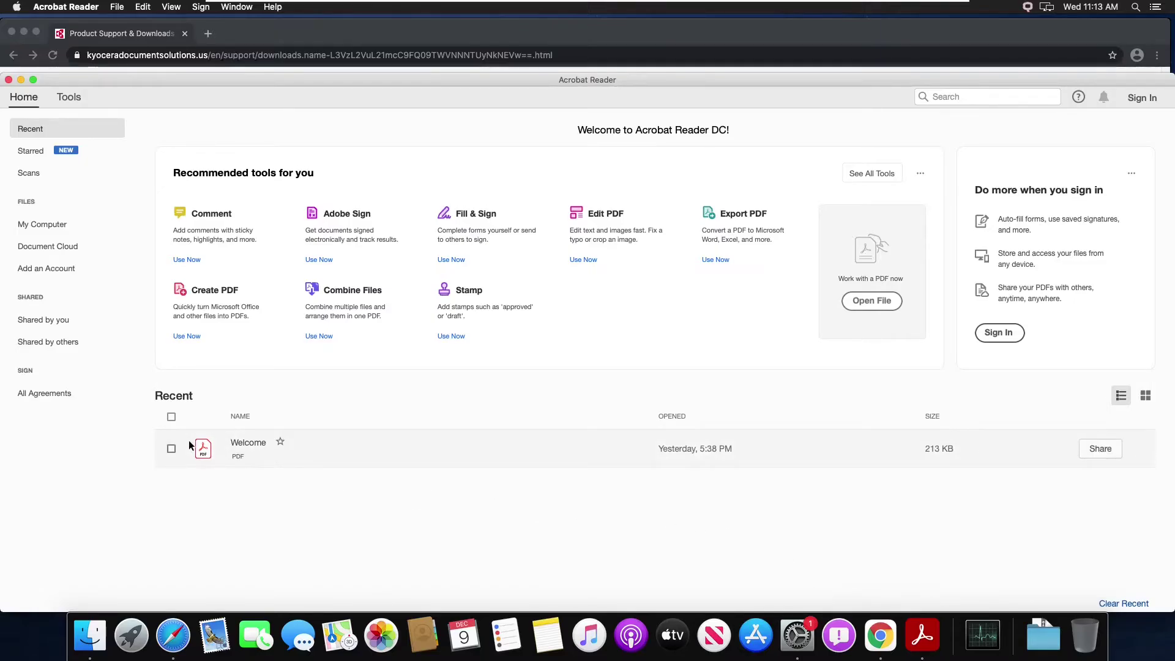
pyautogui.doubleClick(249, 447)
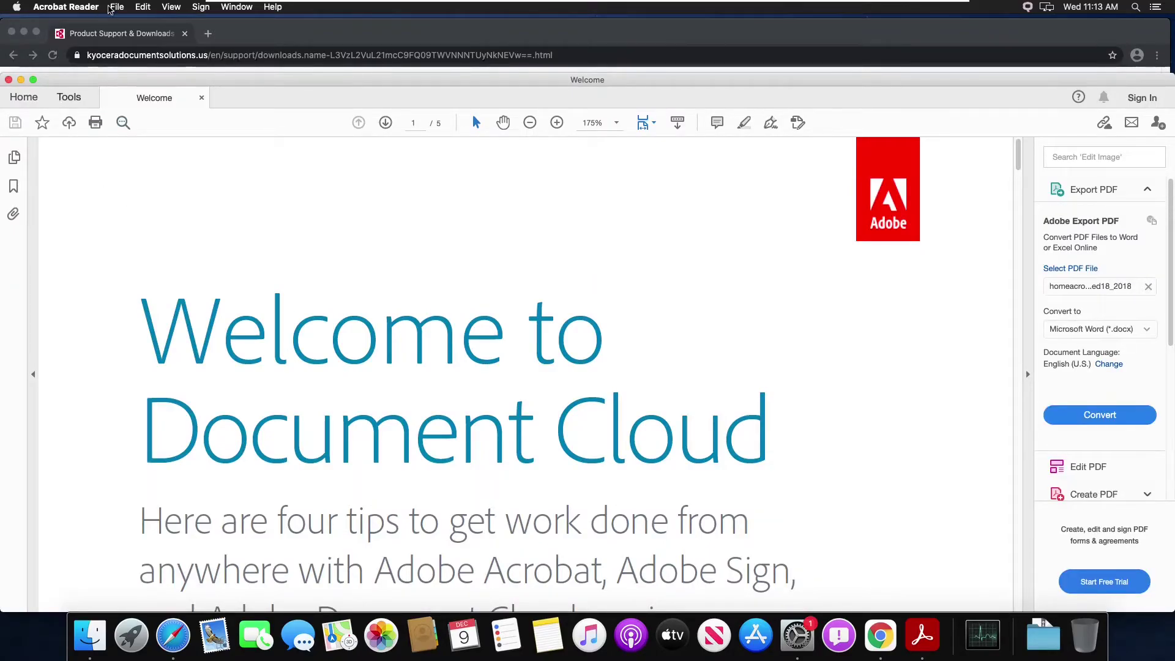
pyautogui.click(113, 7)
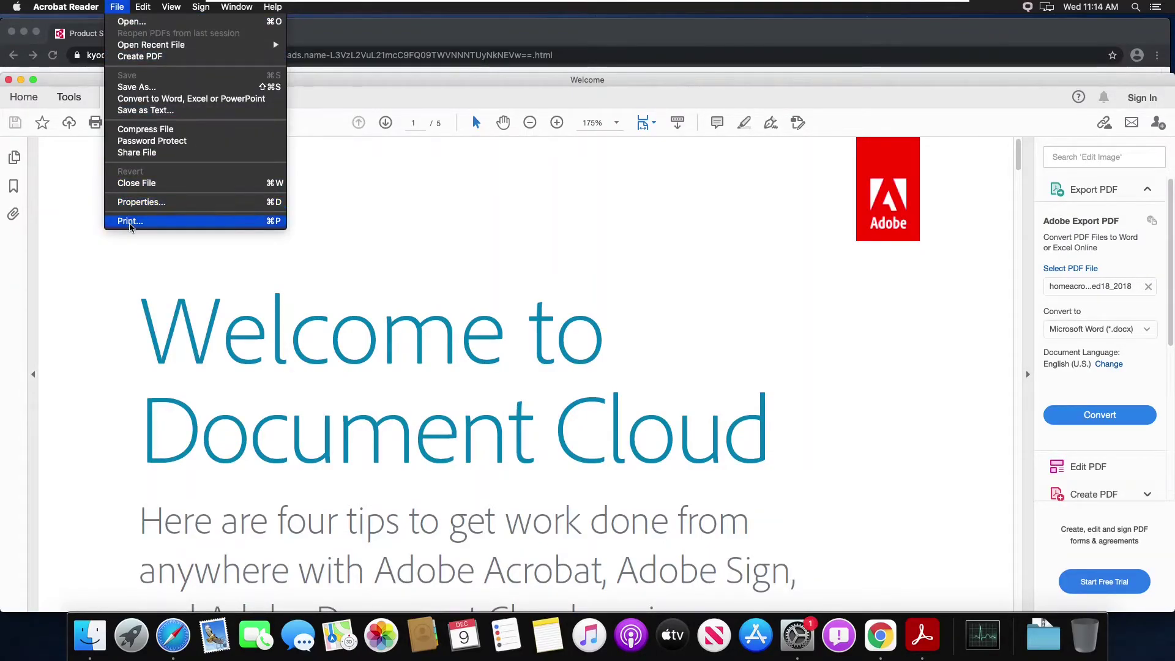
pyautogui.click(130, 221)
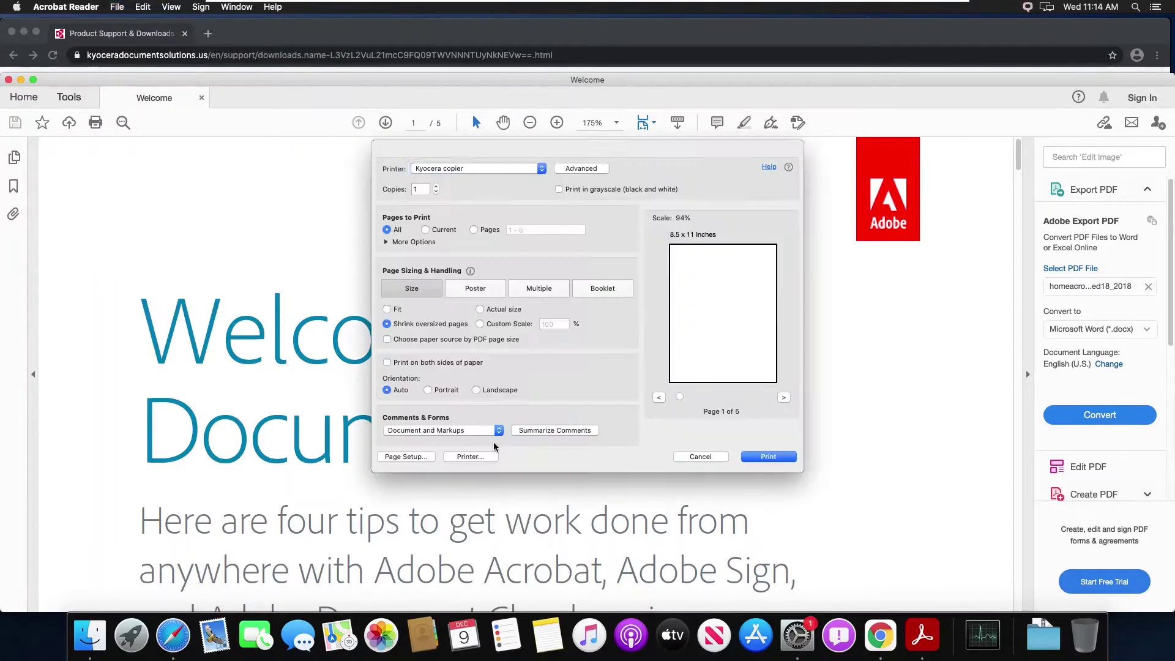
pyautogui.click(447, 457)
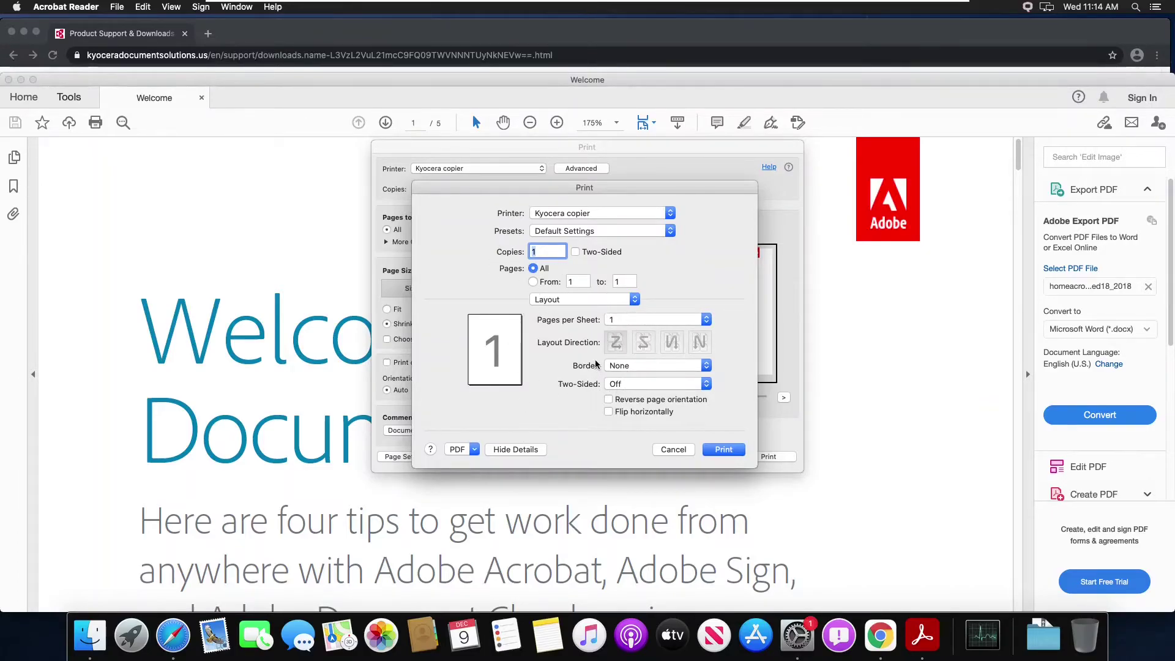
pyautogui.click(596, 300)
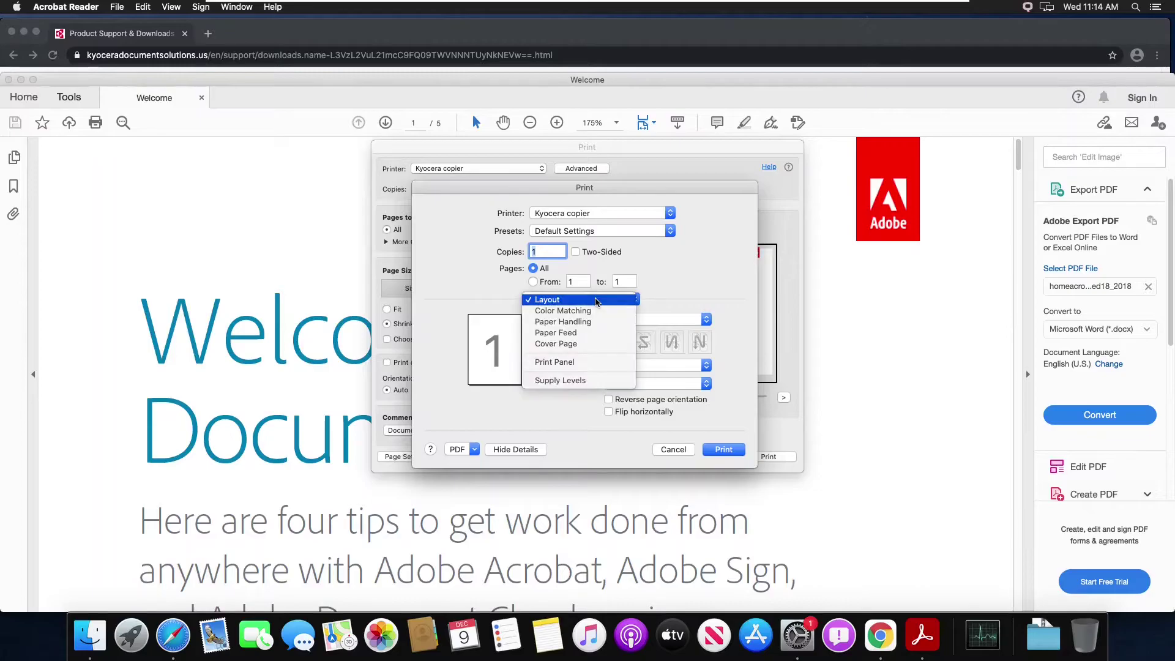
pyautogui.click(585, 362)
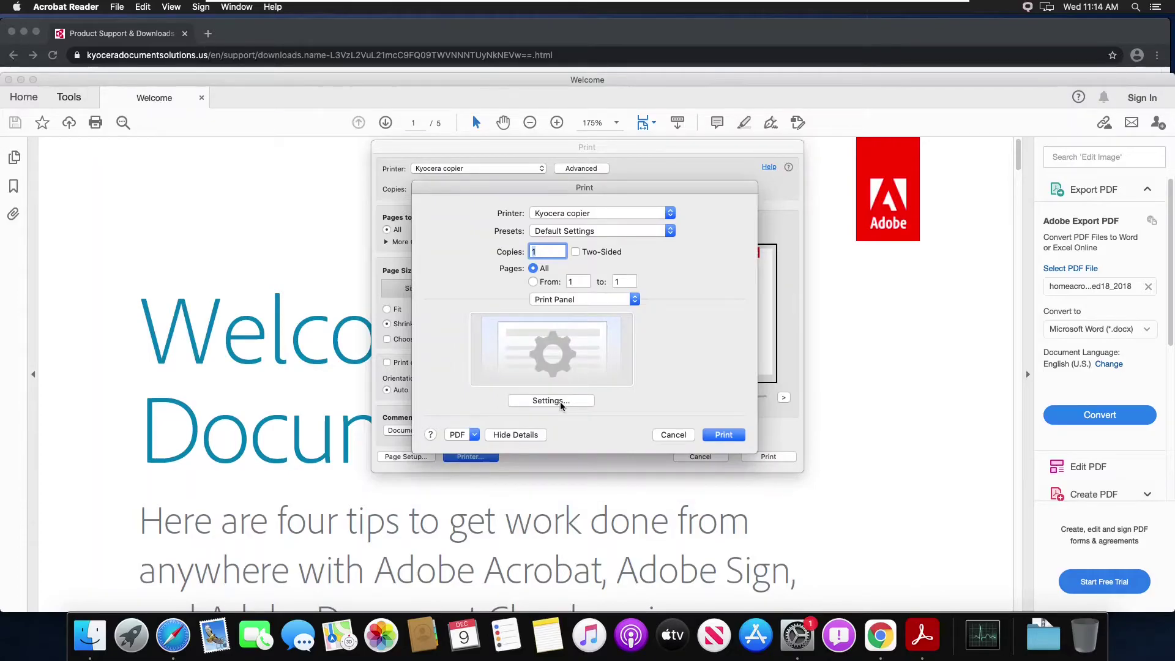
# Step: Set Kyocera Print Panel output to black & white and enable job accounting with an account ID
pyautogui.click(560, 401)
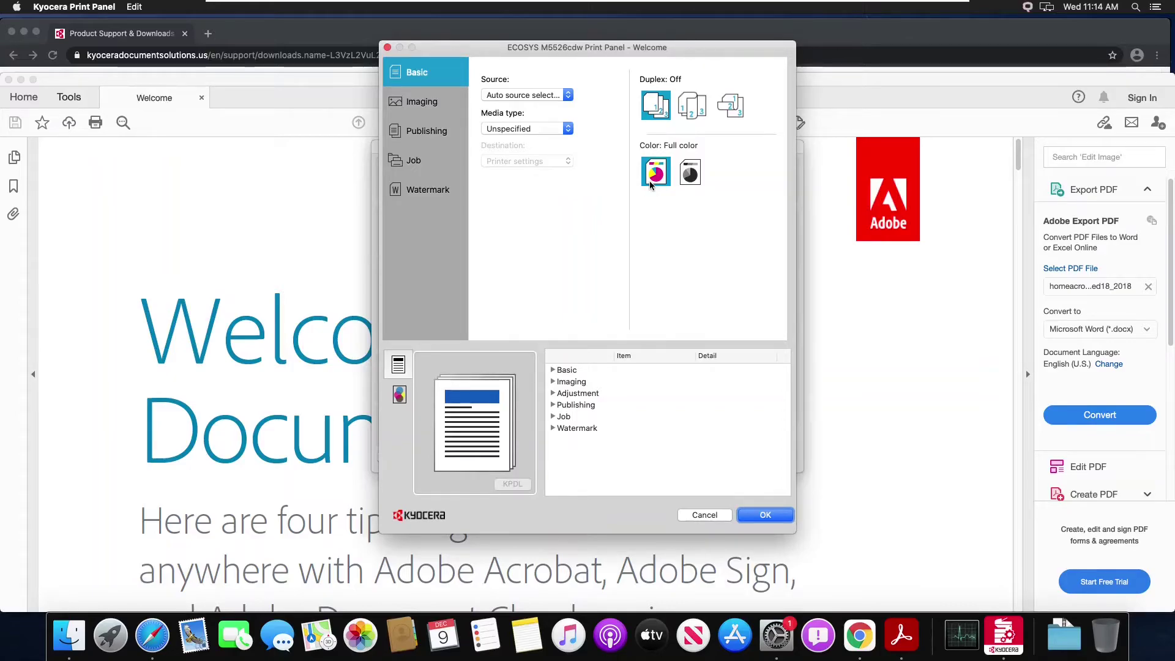
pyautogui.click(690, 174)
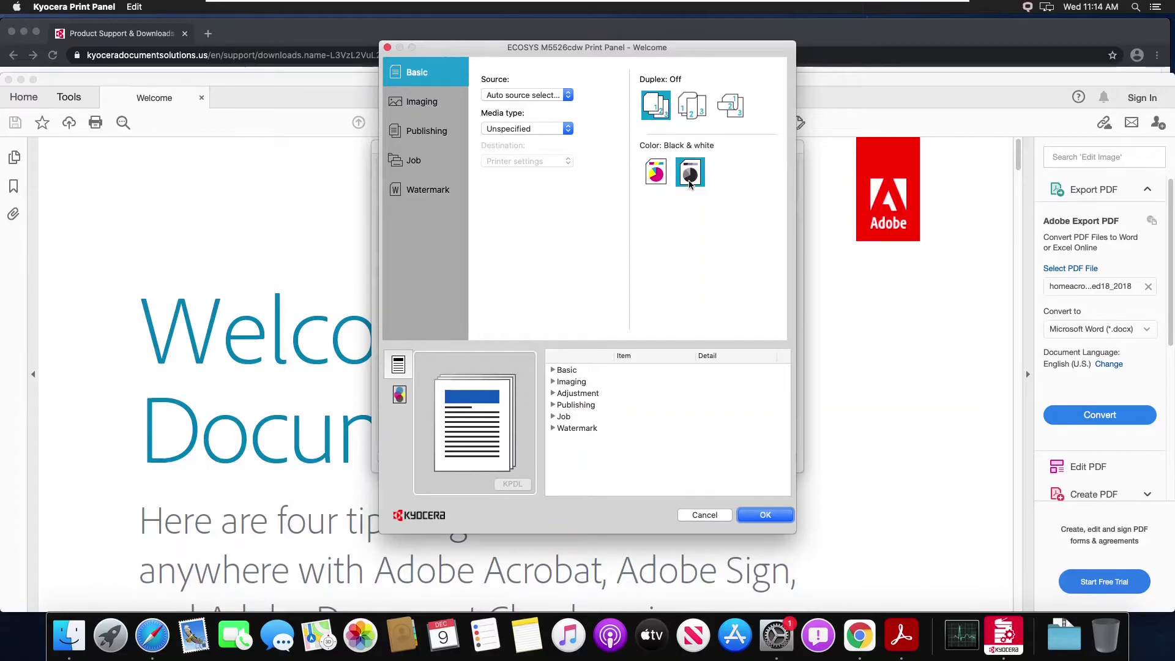
pyautogui.click(410, 162)
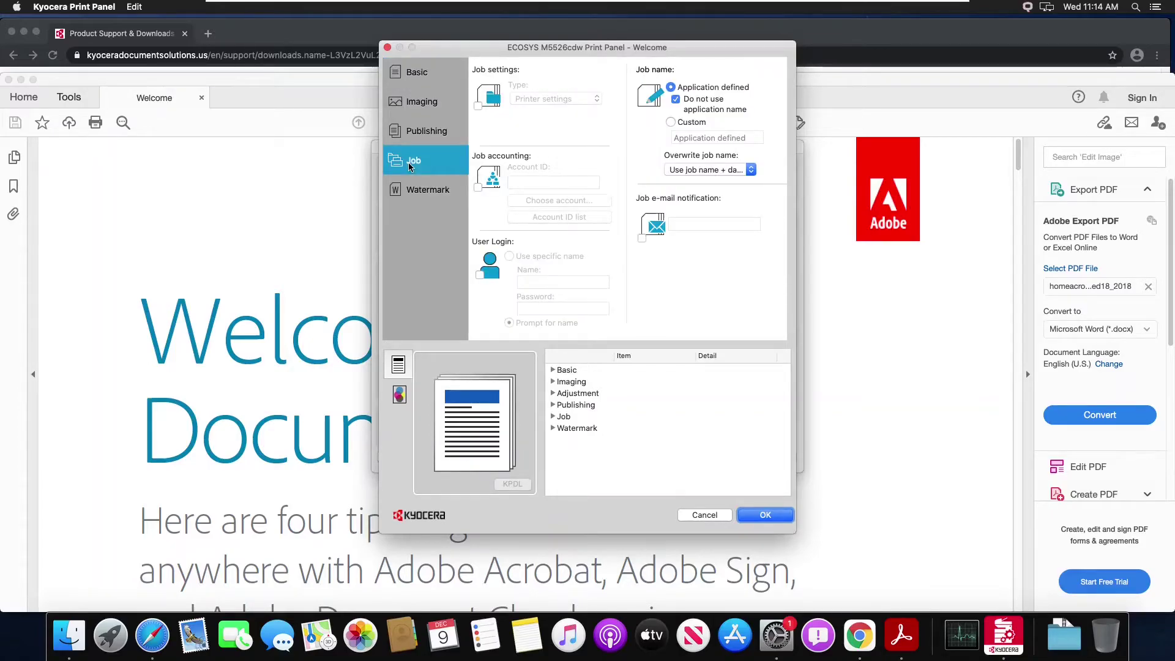
pyautogui.click(479, 188)
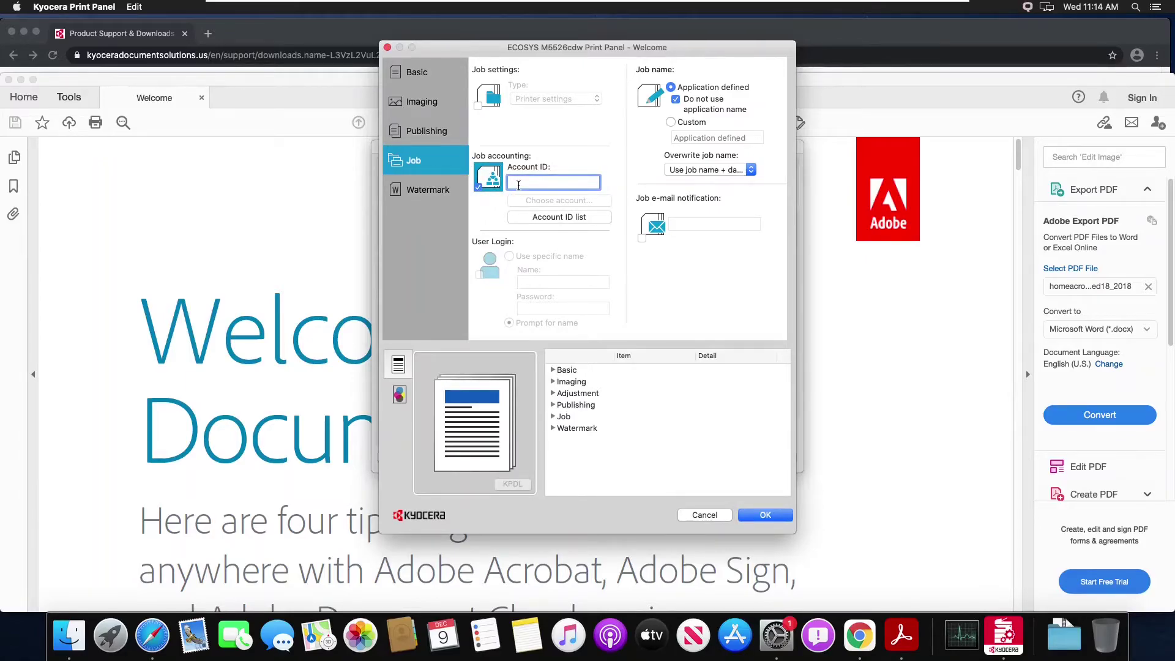
pyautogui.write('12345')
# Step: Close the Kyocera panel and save the current settings as preset 'Acct ID- BW'
pyautogui.click(766, 516)
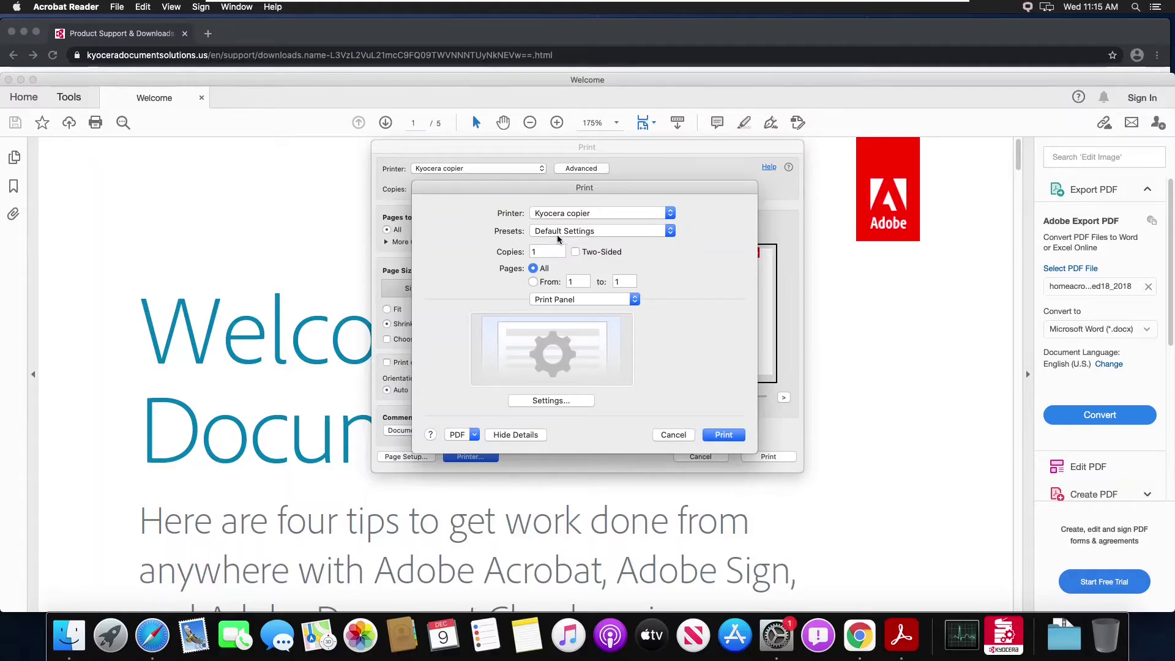
pyautogui.click(589, 231)
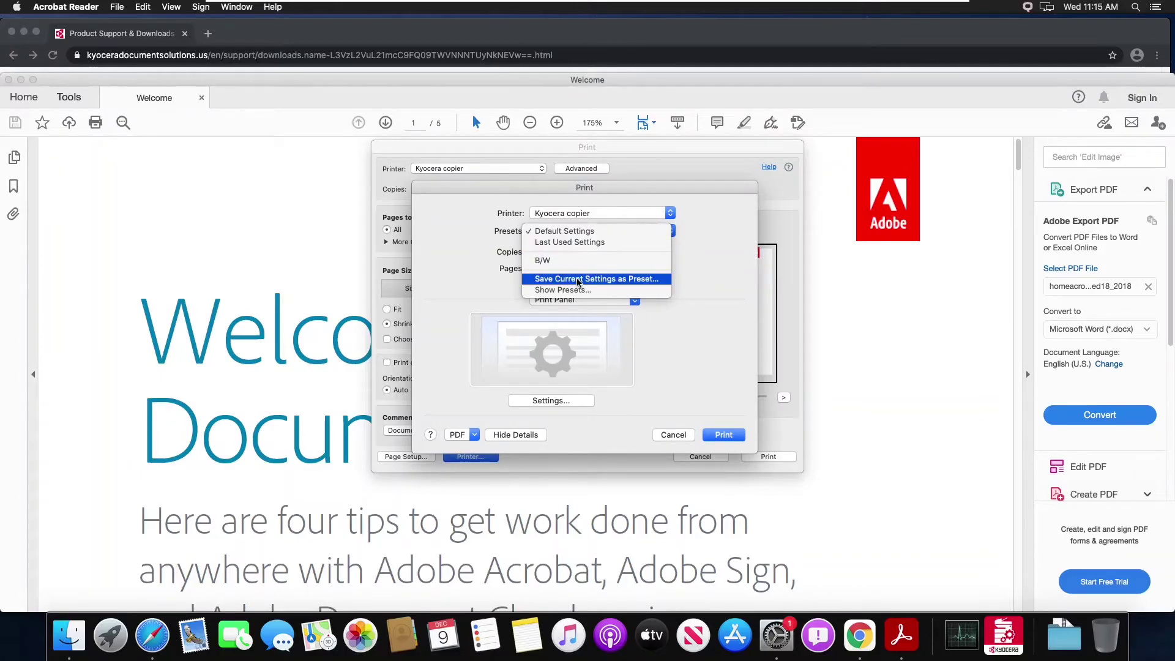
pyautogui.click(622, 283)
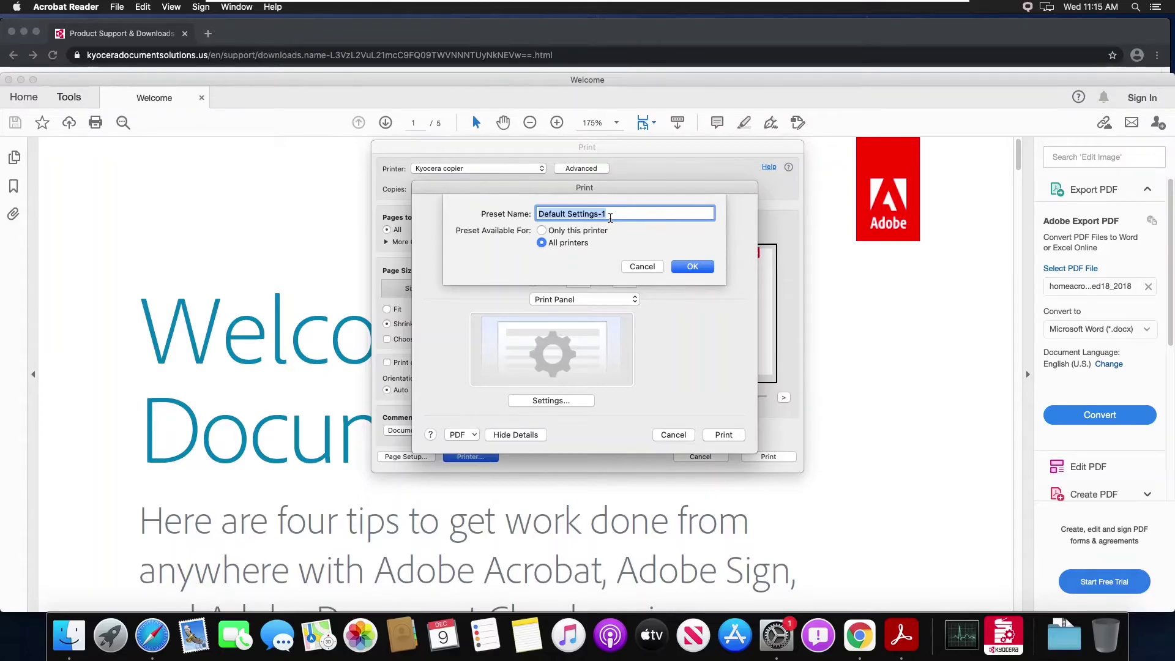
pyautogui.write('Acct ID- BW')
pyautogui.click(692, 266)
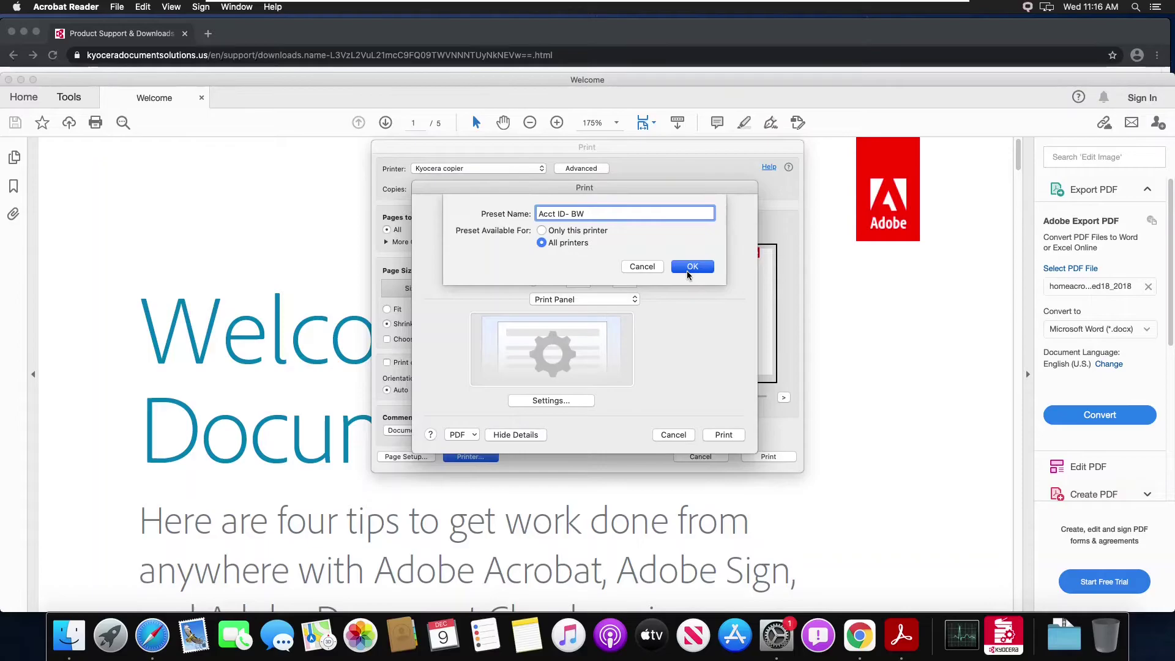
# Step: Print only the current page of the Welcome PDF to Kyocera copier
pyautogui.click(711, 435)
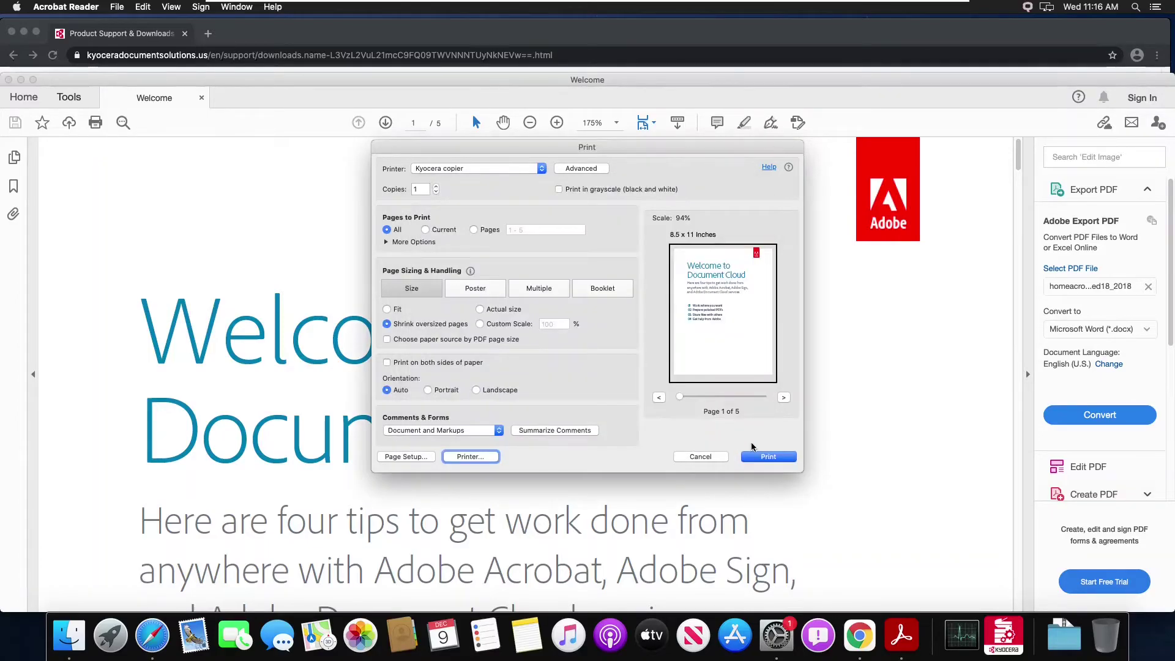
pyautogui.click(426, 230)
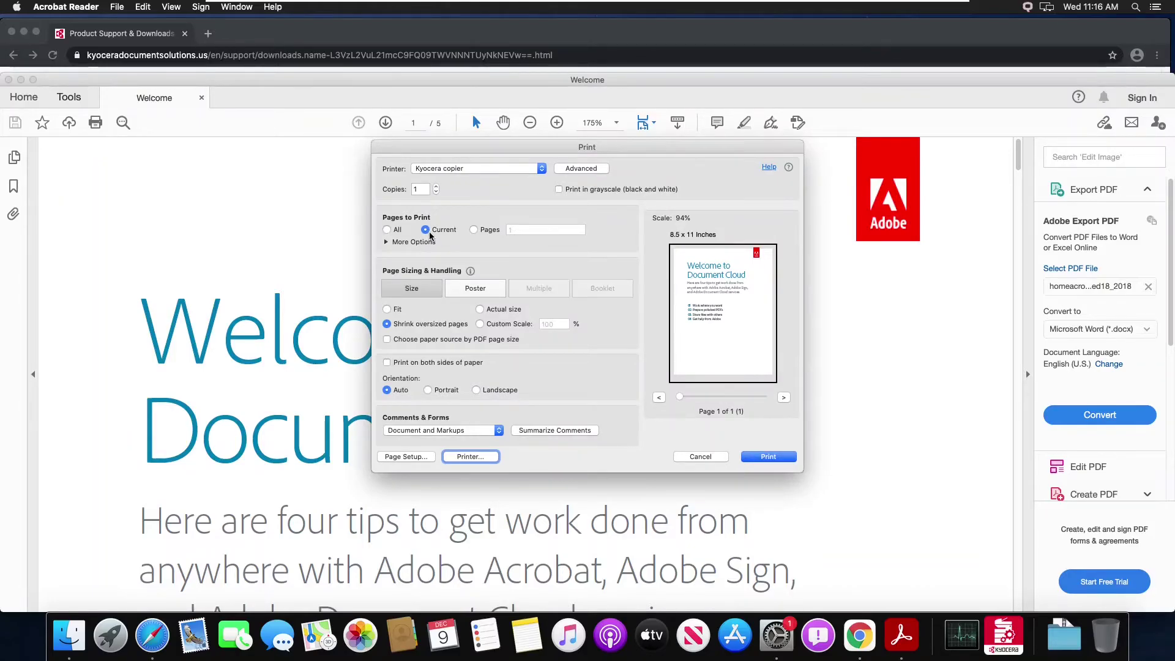
pyautogui.click(768, 457)
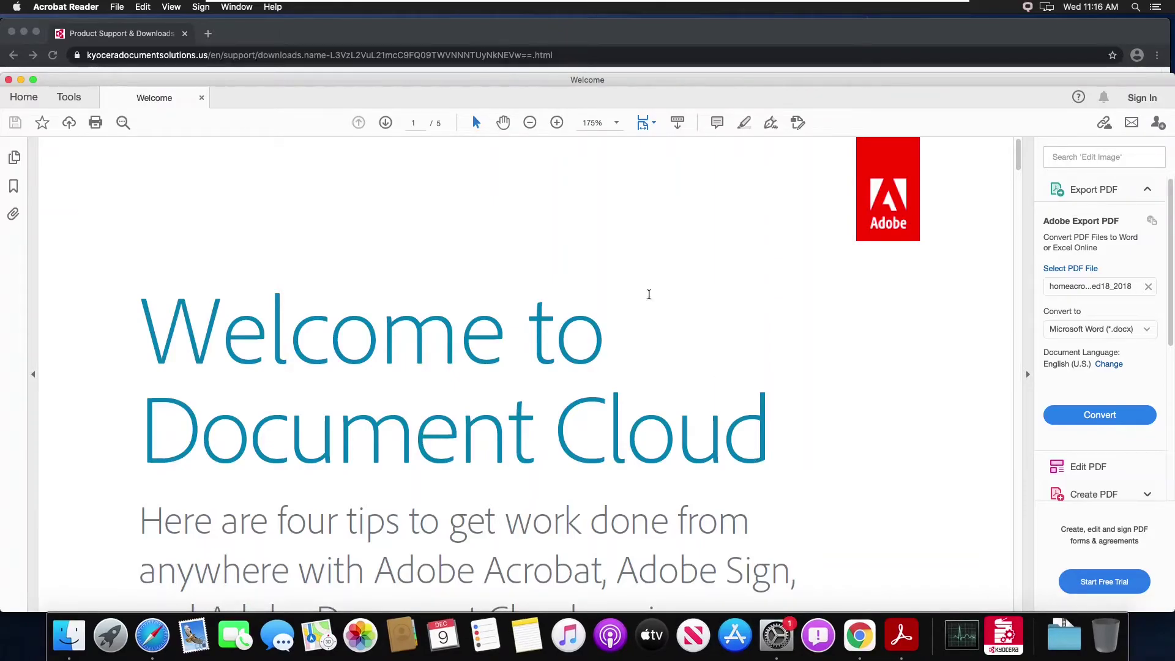
# Step: Start a new print of the Welcome PDF and switch Kyocera Print Panel output to full colour
pyautogui.click(117, 8)
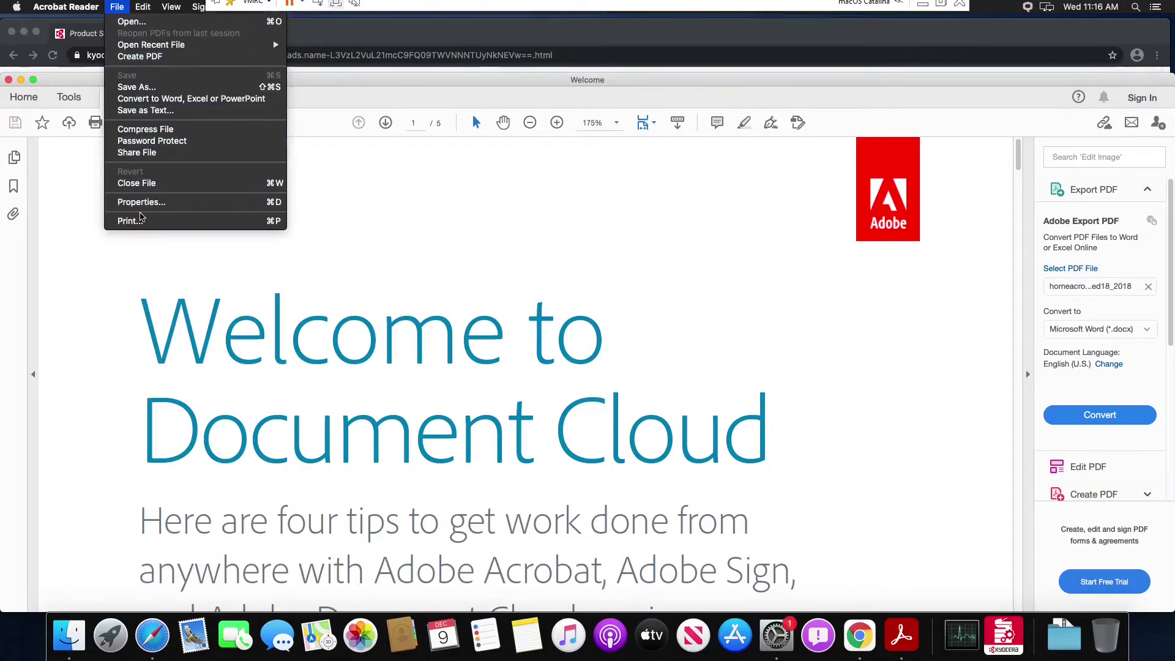
pyautogui.click(275, 222)
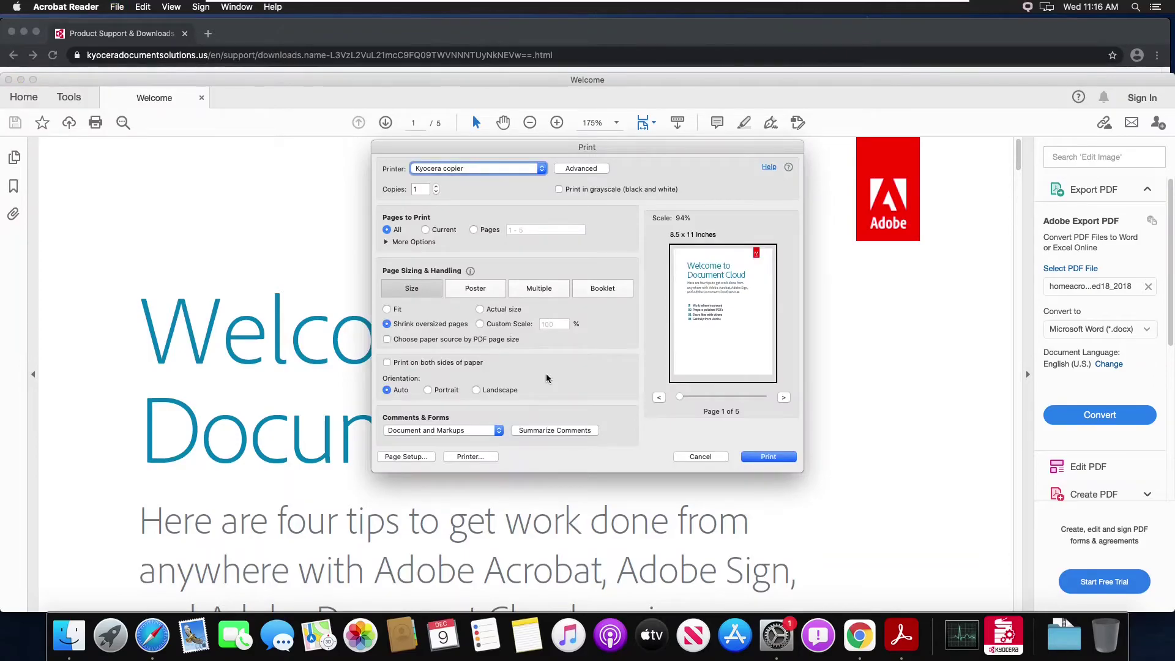
pyautogui.click(470, 456)
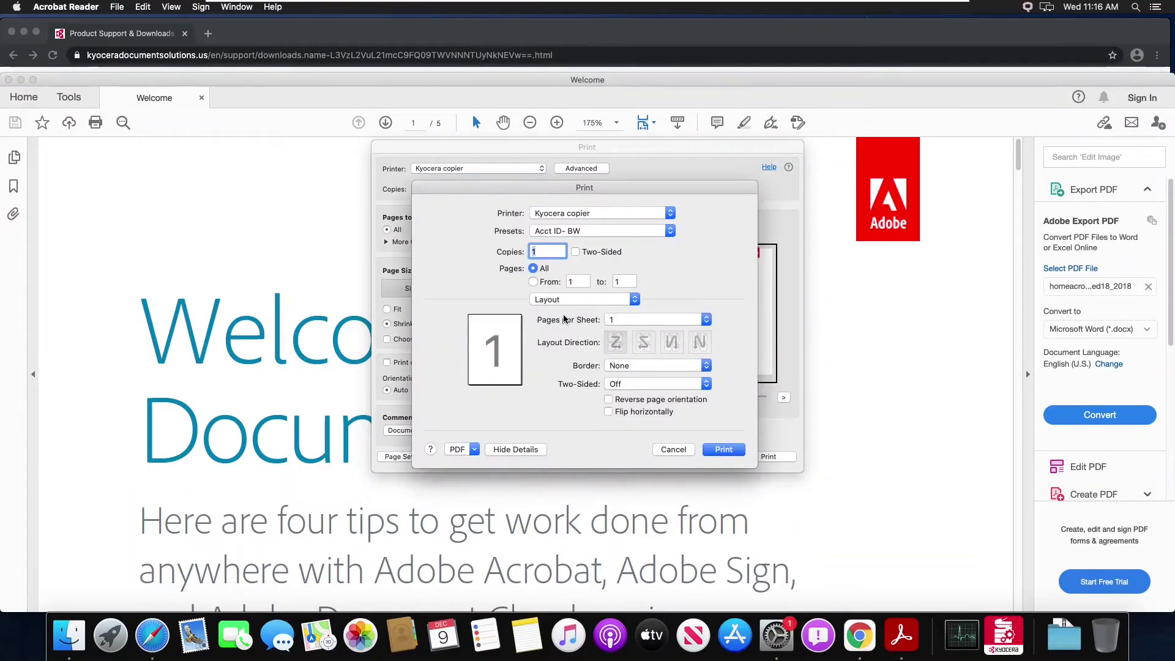
pyautogui.click(569, 300)
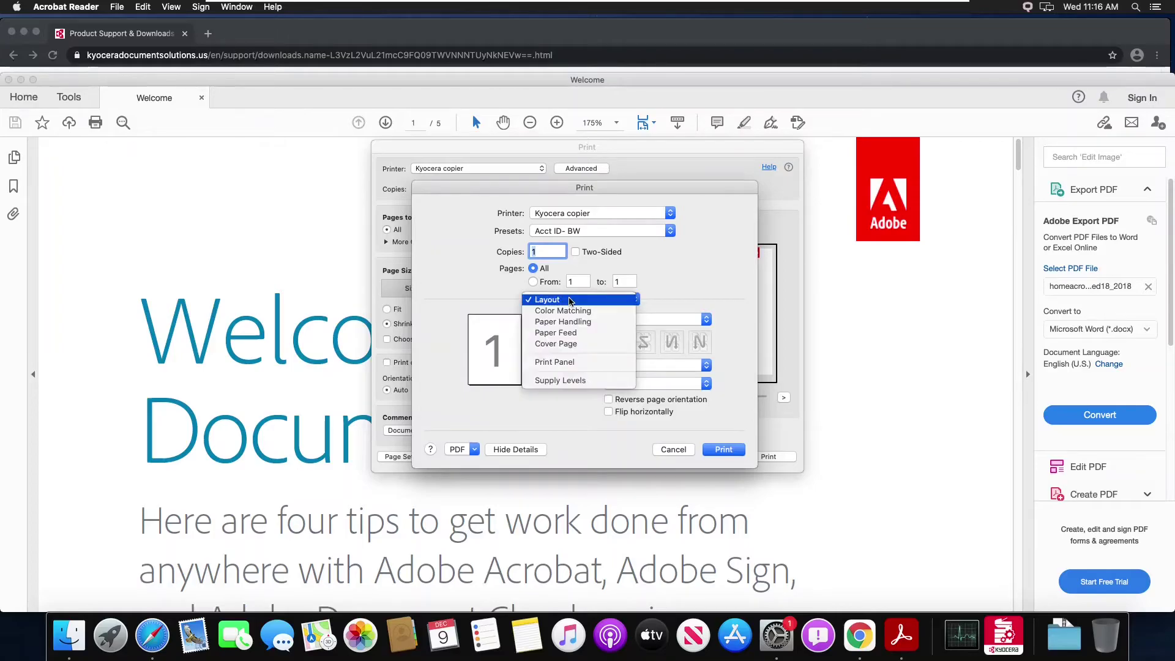
pyautogui.click(564, 363)
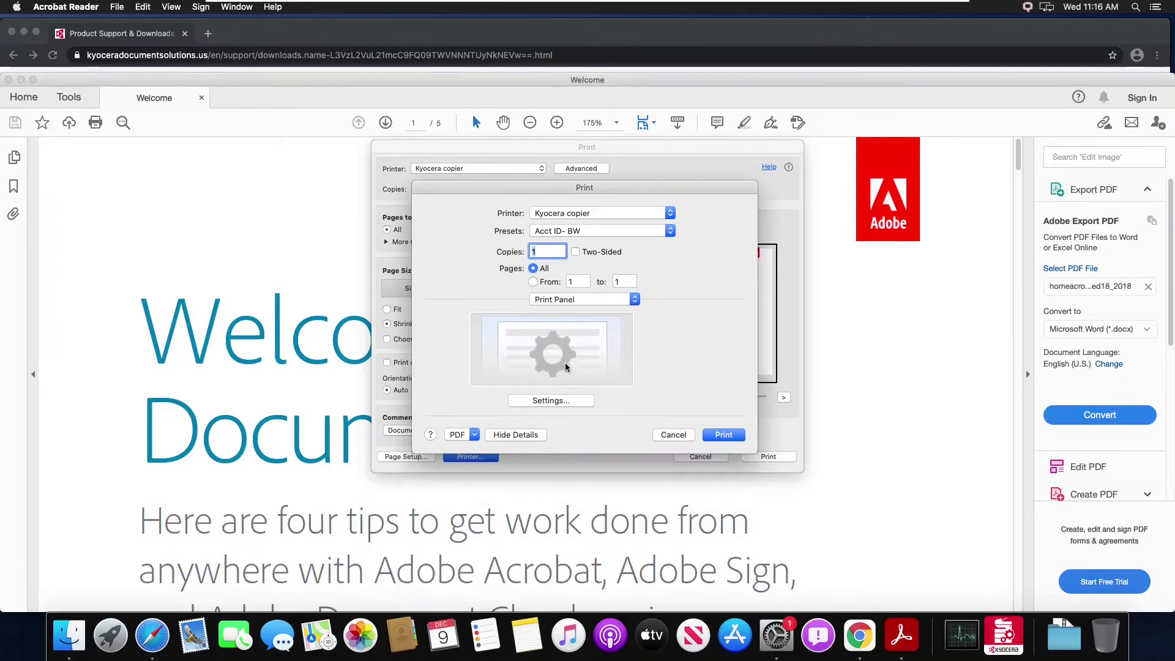
pyautogui.click(550, 400)
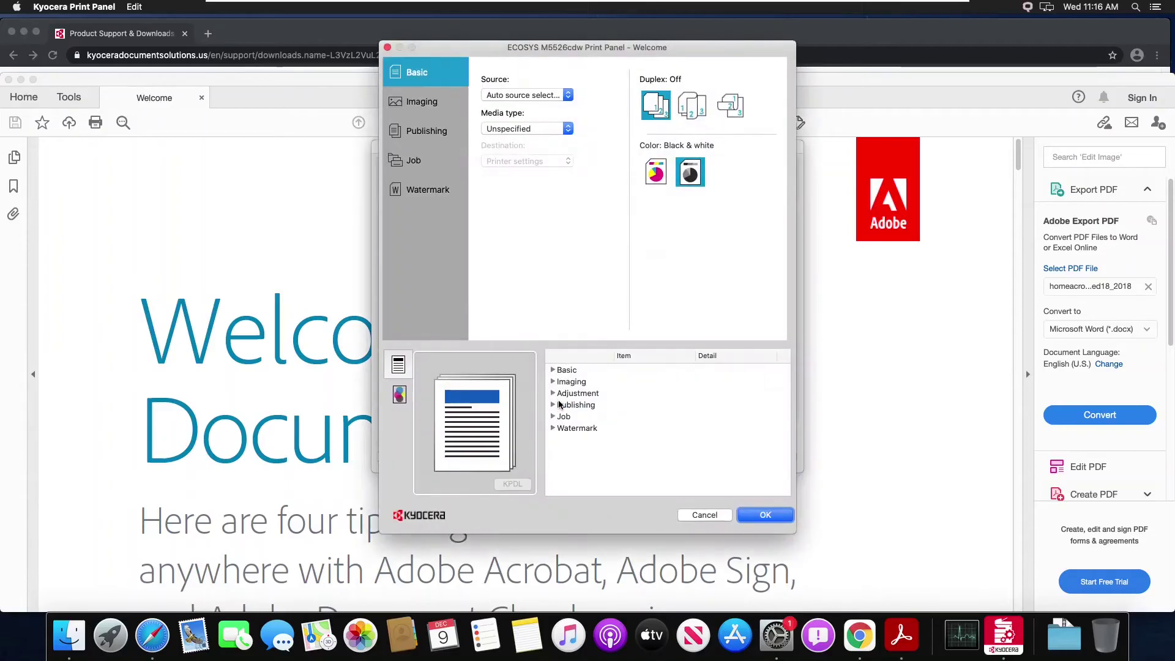
pyautogui.click(650, 172)
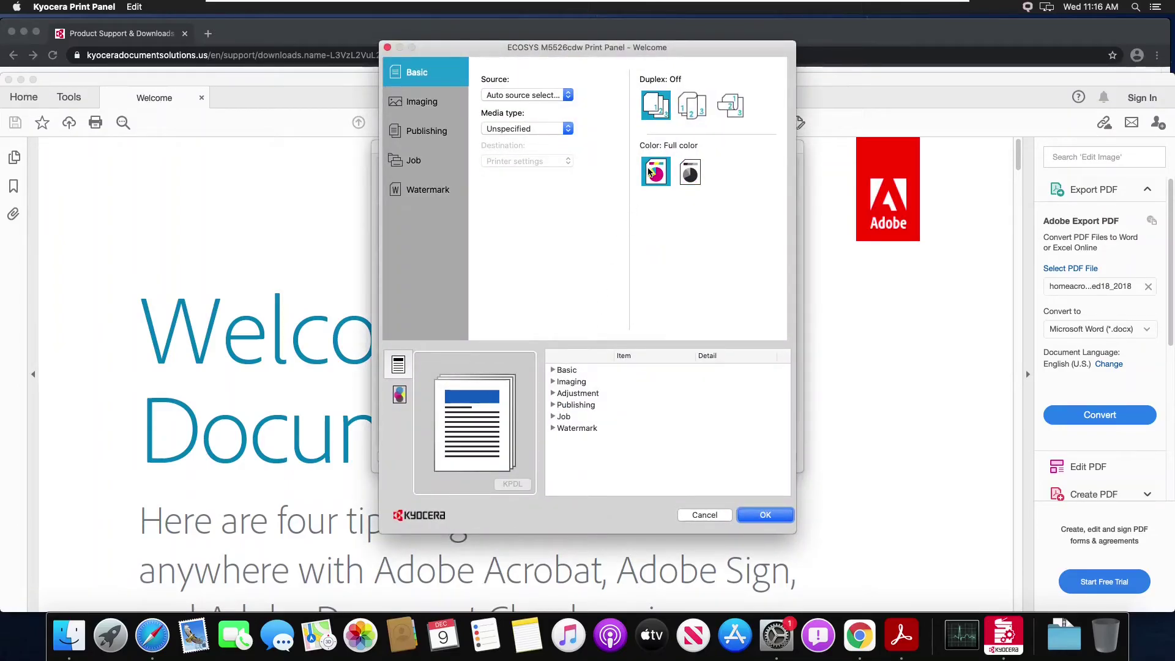
pyautogui.click(410, 162)
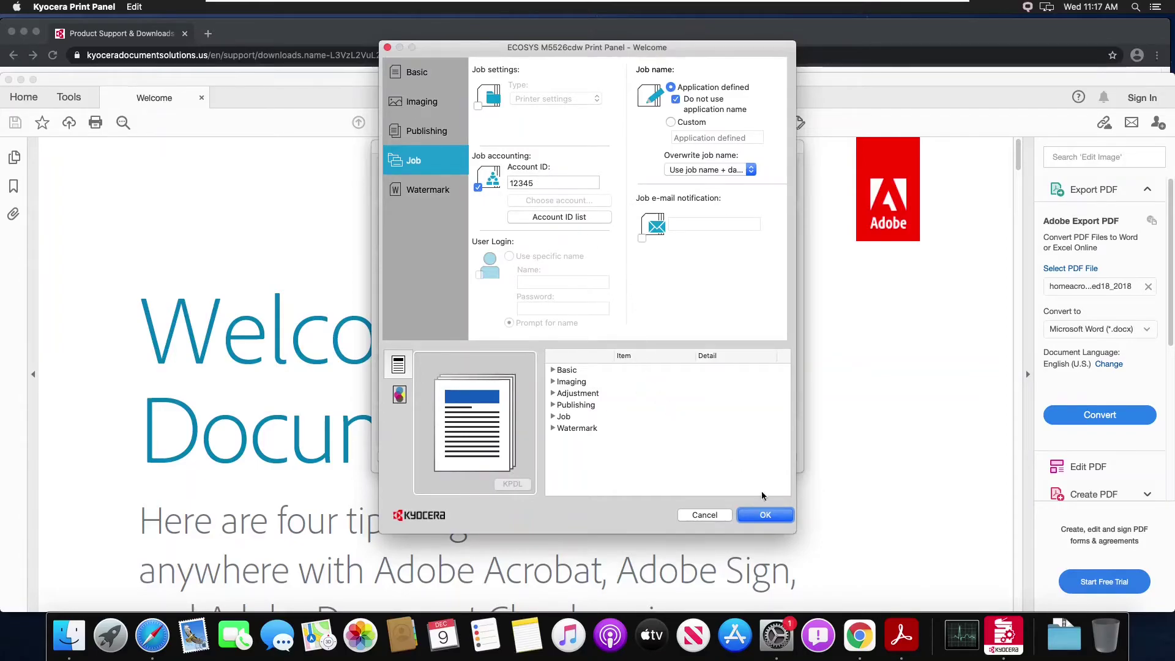
pyautogui.click(764, 515)
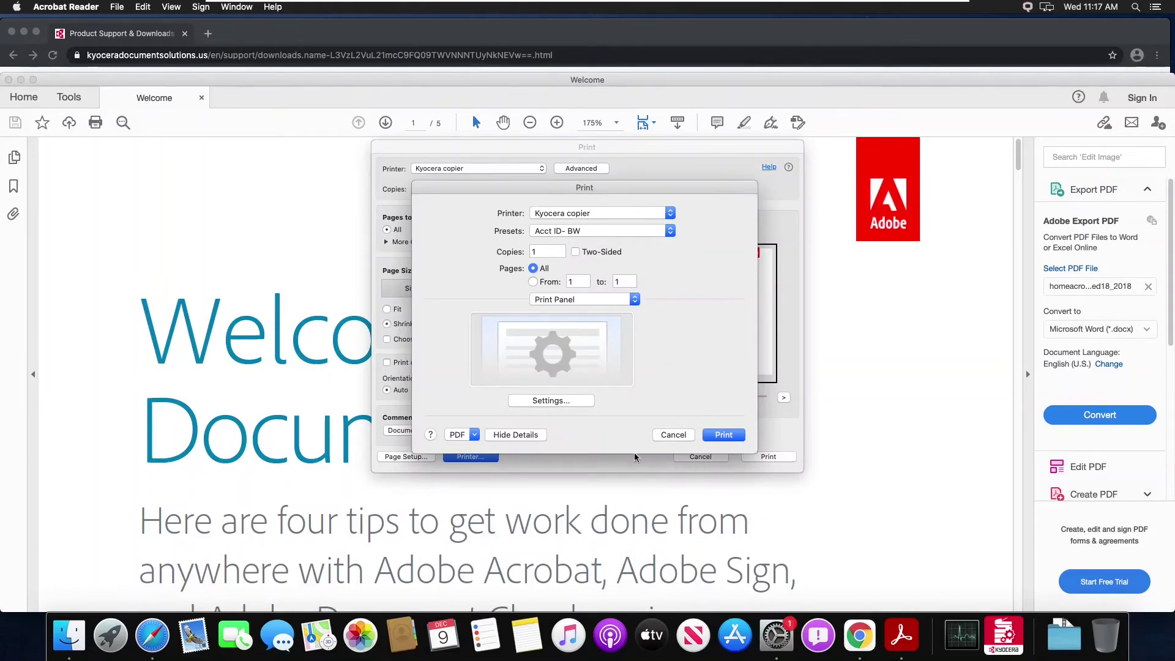
# Step: Save the full-colour settings as preset 'Acct ID-COLOR', check both account presets, and close the sheet
pyautogui.click(598, 231)
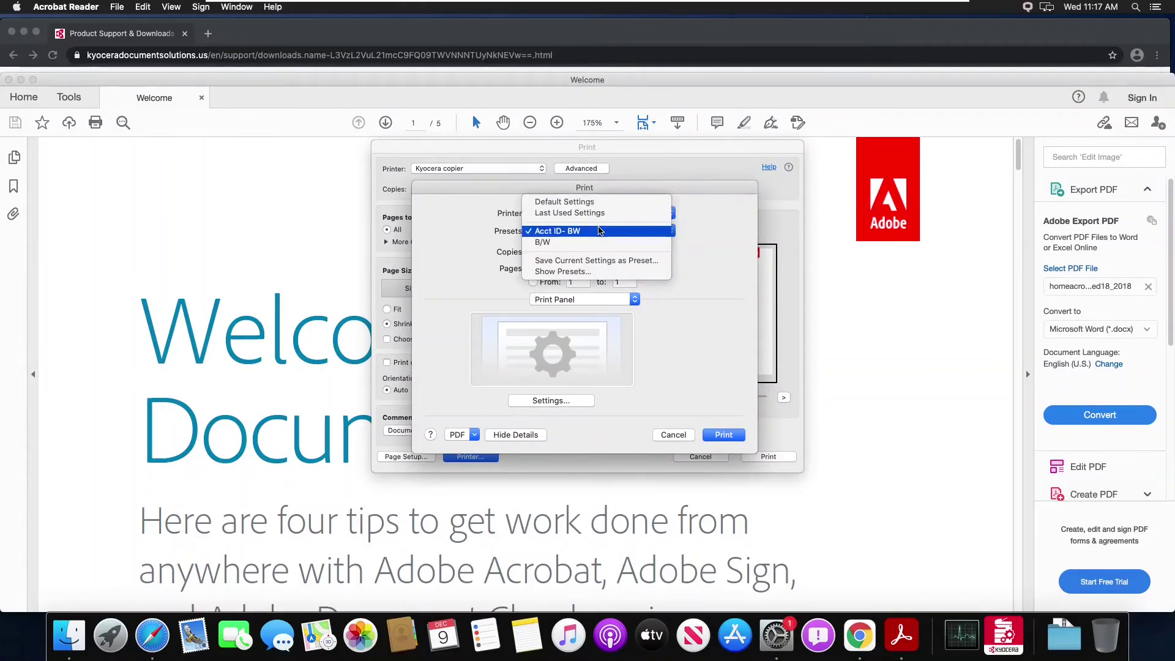
pyautogui.click(591, 260)
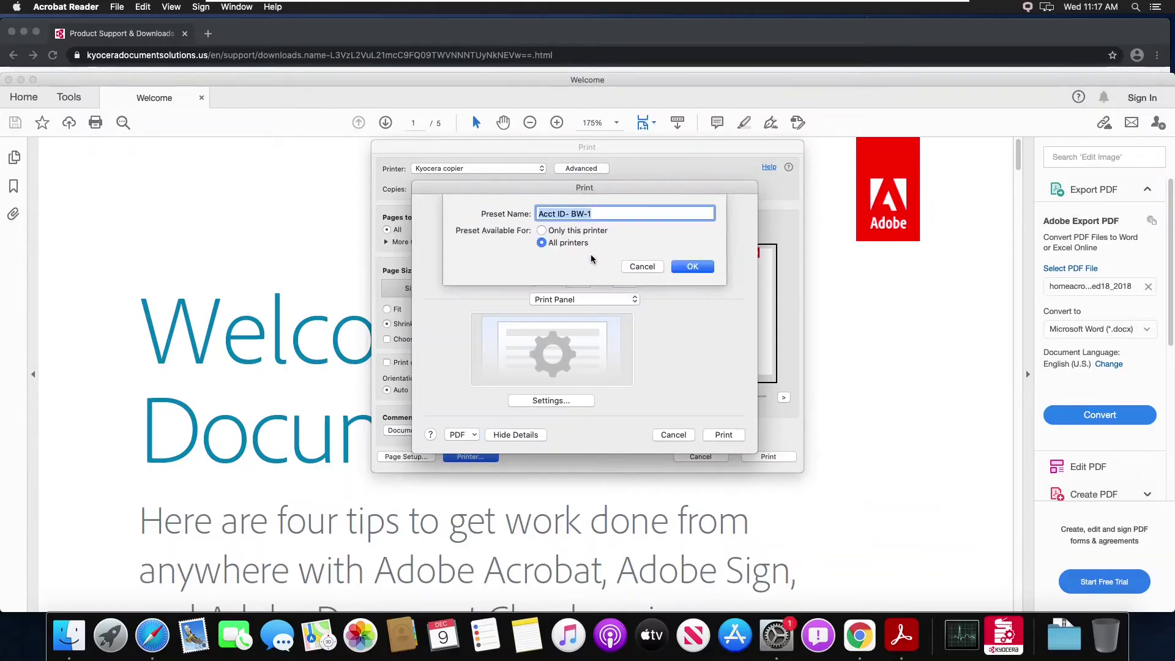
pyautogui.click(599, 215)
pyautogui.tripleClick(575, 220)
pyautogui.click(585, 211)
pyautogui.click(689, 267)
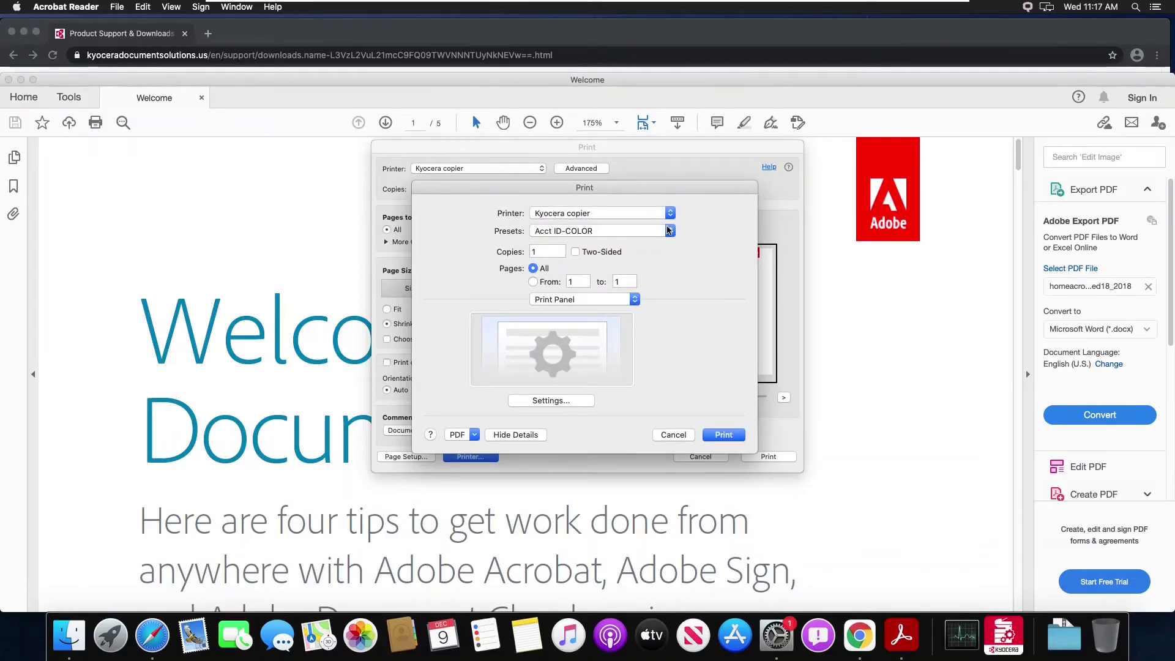
pyautogui.click(670, 230)
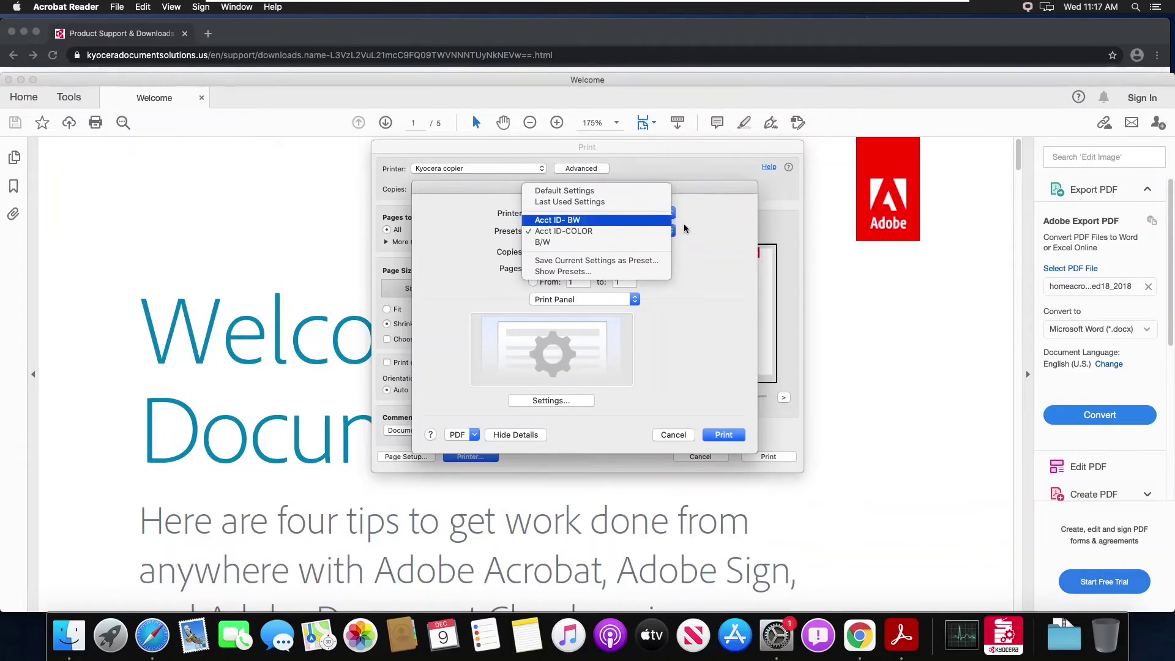
pyautogui.click(660, 435)
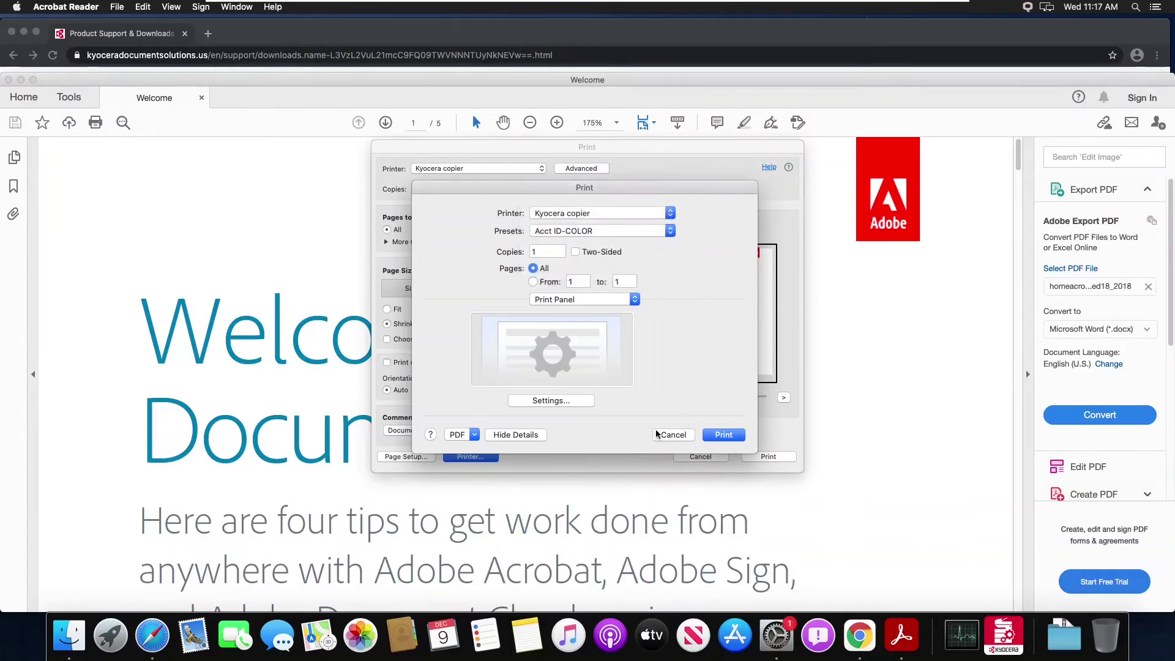
# Step: Cancel Acrobat's print job and load the Google homepage in Safari
pyautogui.click(674, 435)
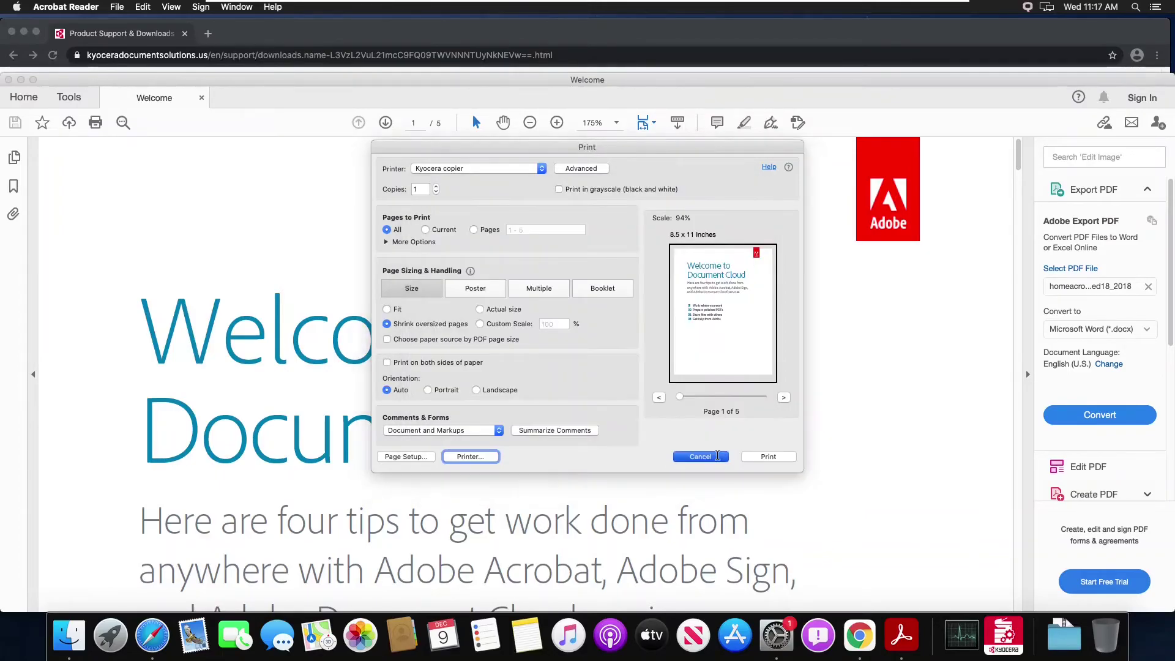
pyautogui.click(690, 454)
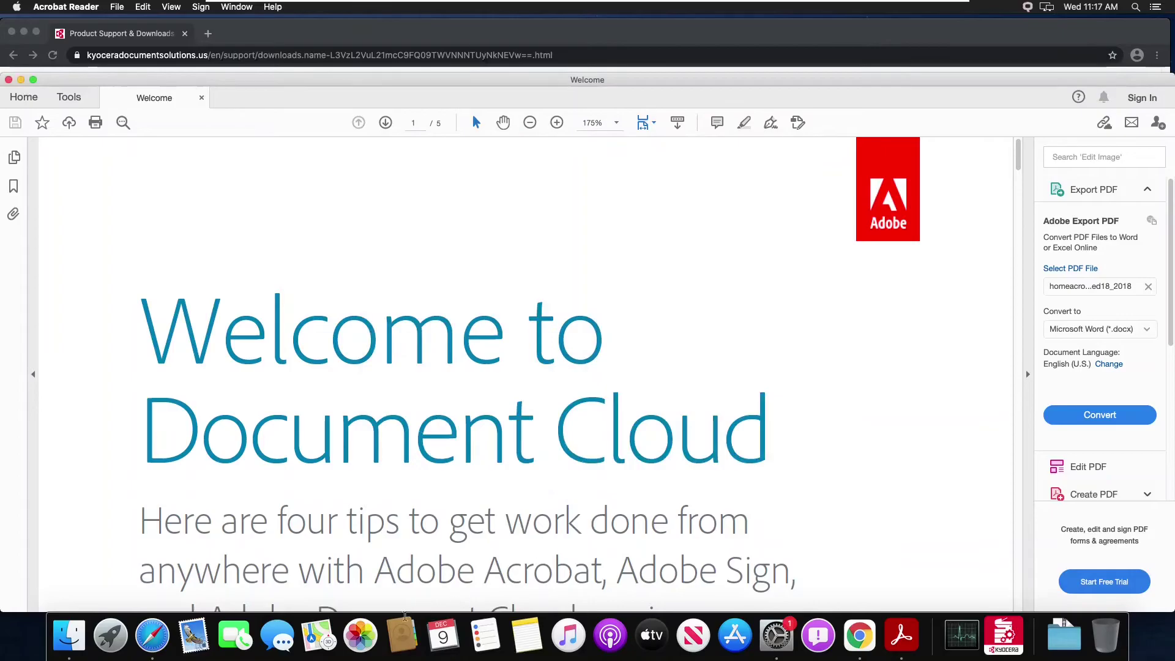
pyautogui.click(152, 639)
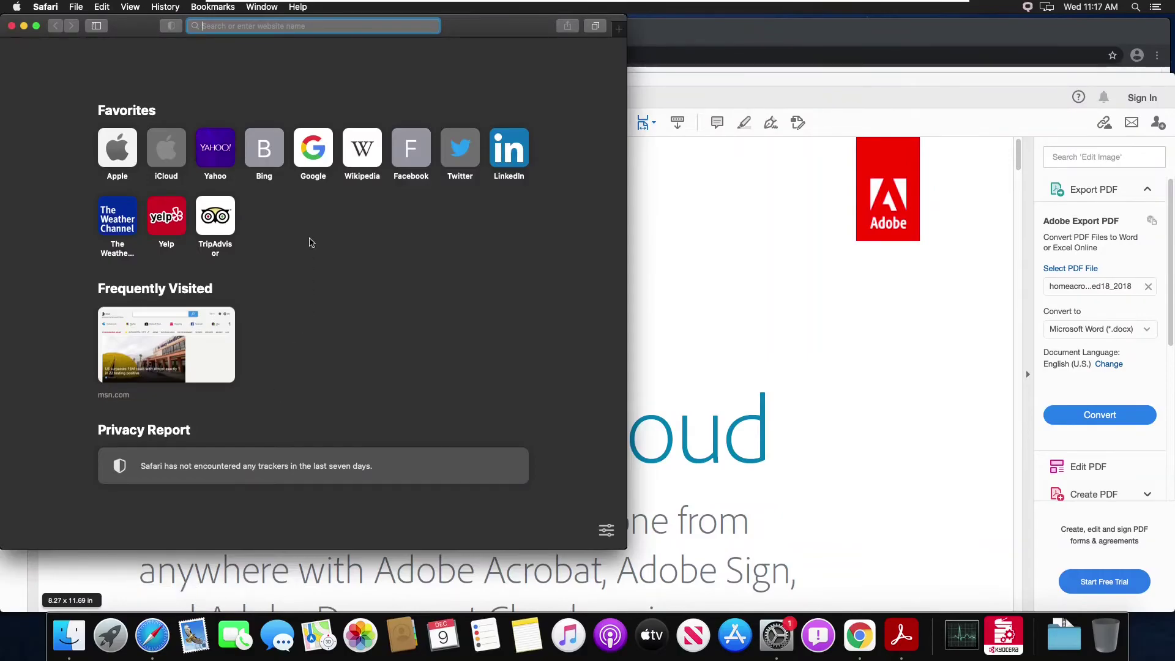
pyautogui.click(311, 151)
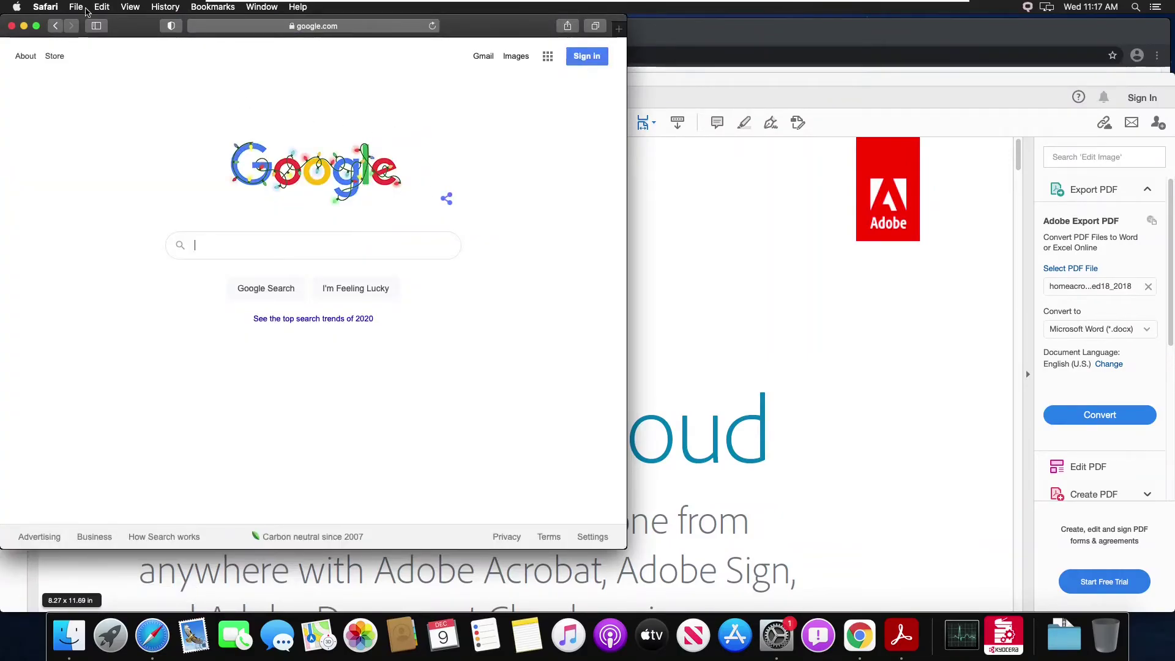
# Step: Print the Google page with the Acct ID-COLOR preset and show the Kyocera Print Panel pane
pyautogui.click(76, 7)
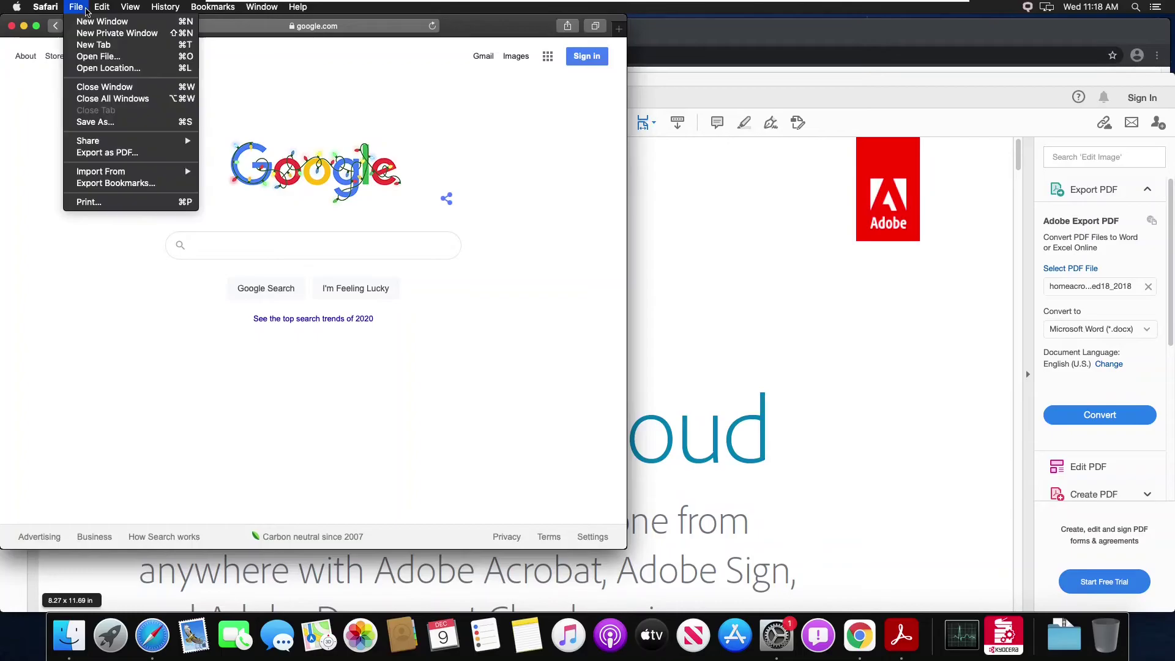
pyautogui.click(90, 207)
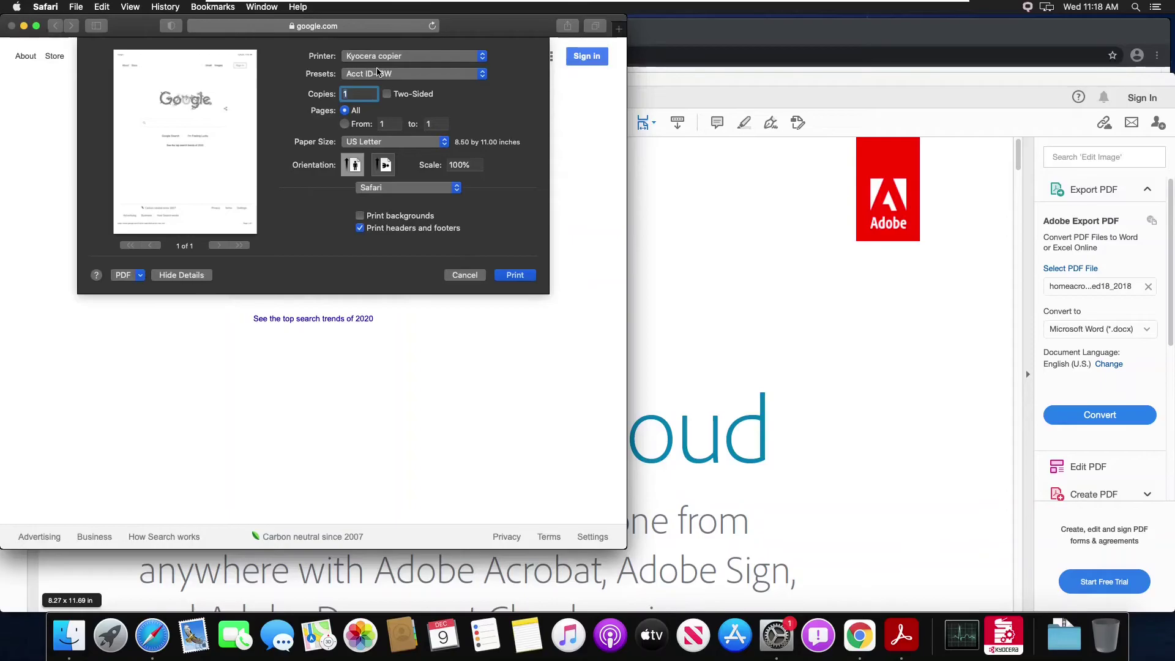
pyautogui.click(409, 73)
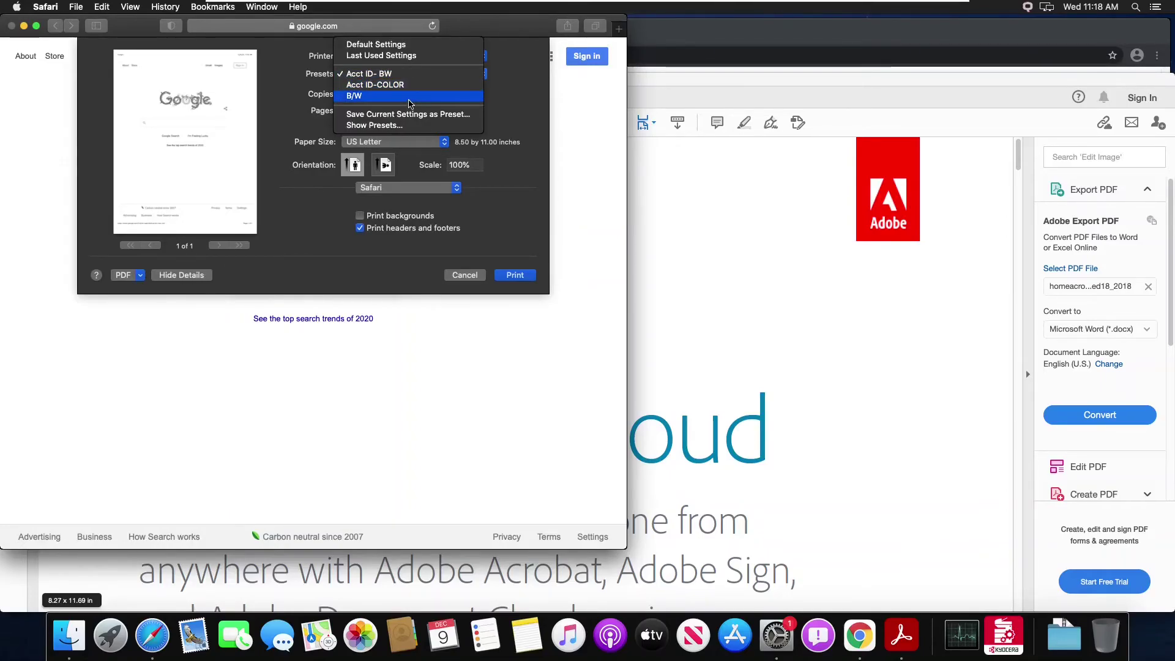
pyautogui.click(409, 85)
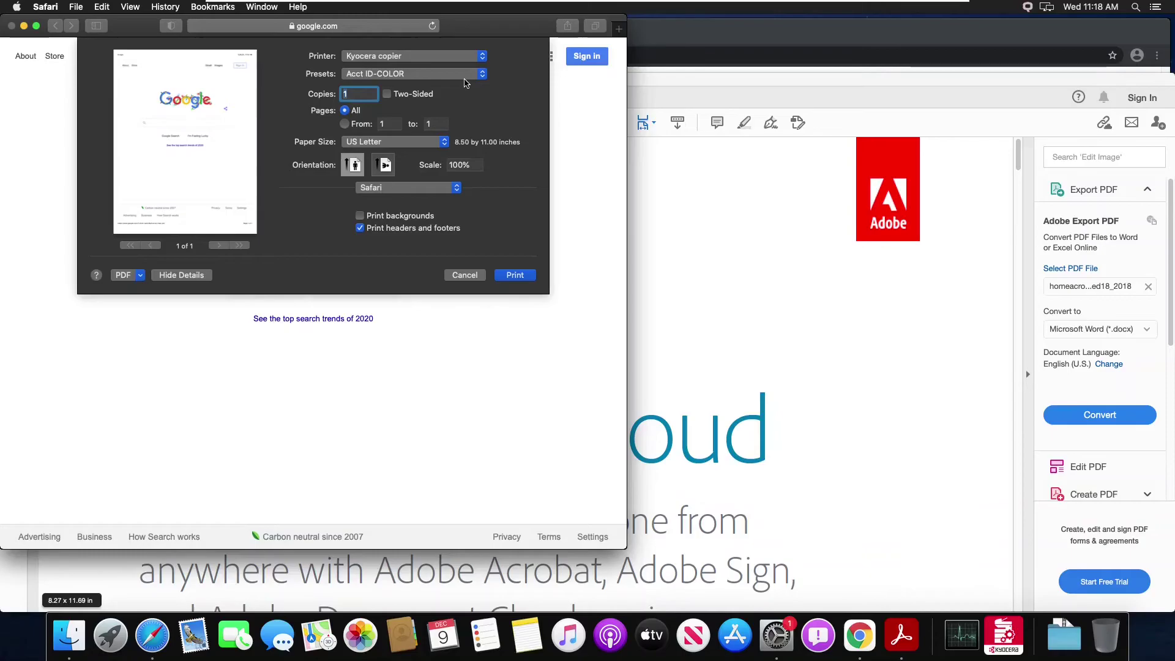
pyautogui.click(446, 196)
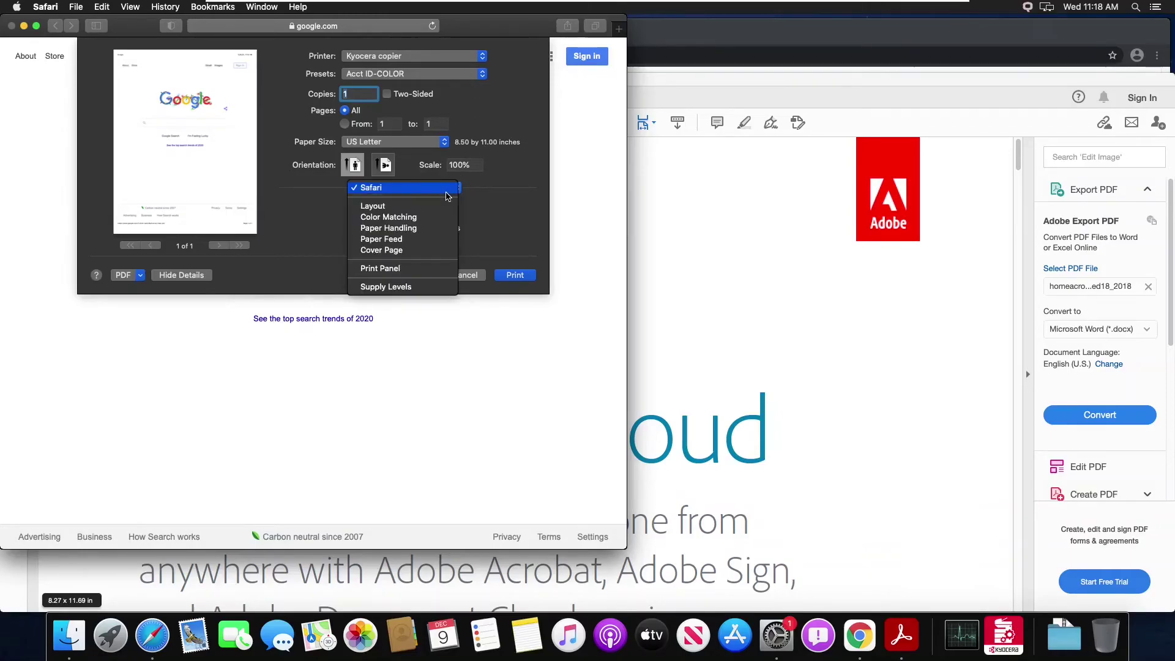
pyautogui.click(421, 271)
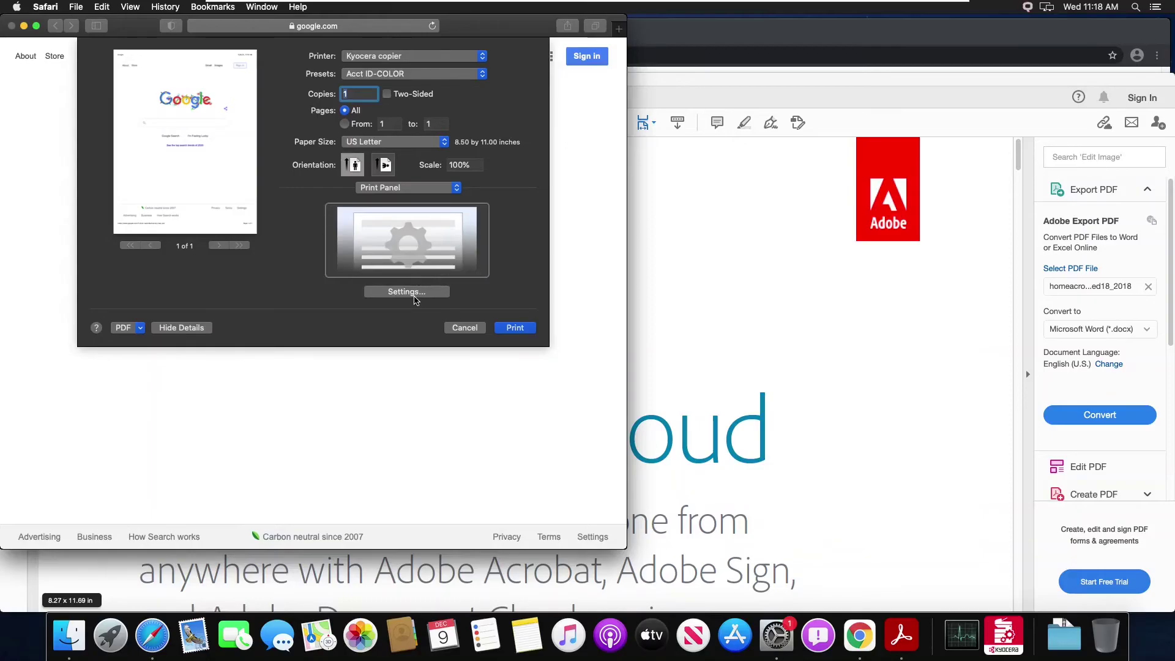
pyautogui.click(414, 297)
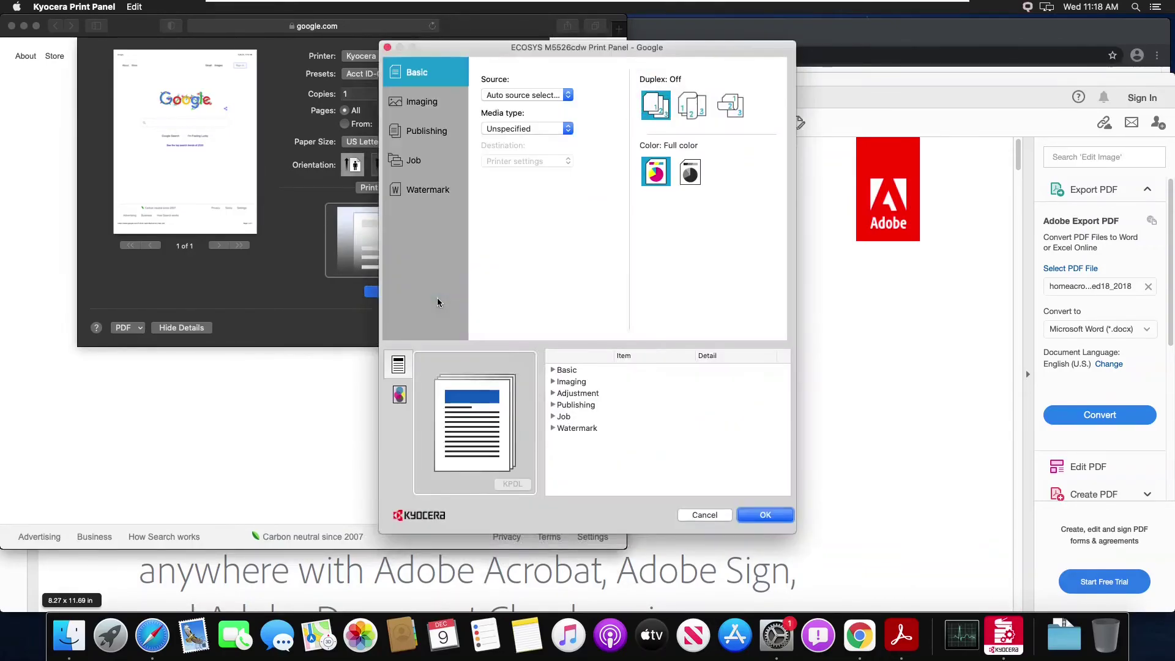
pyautogui.click(420, 169)
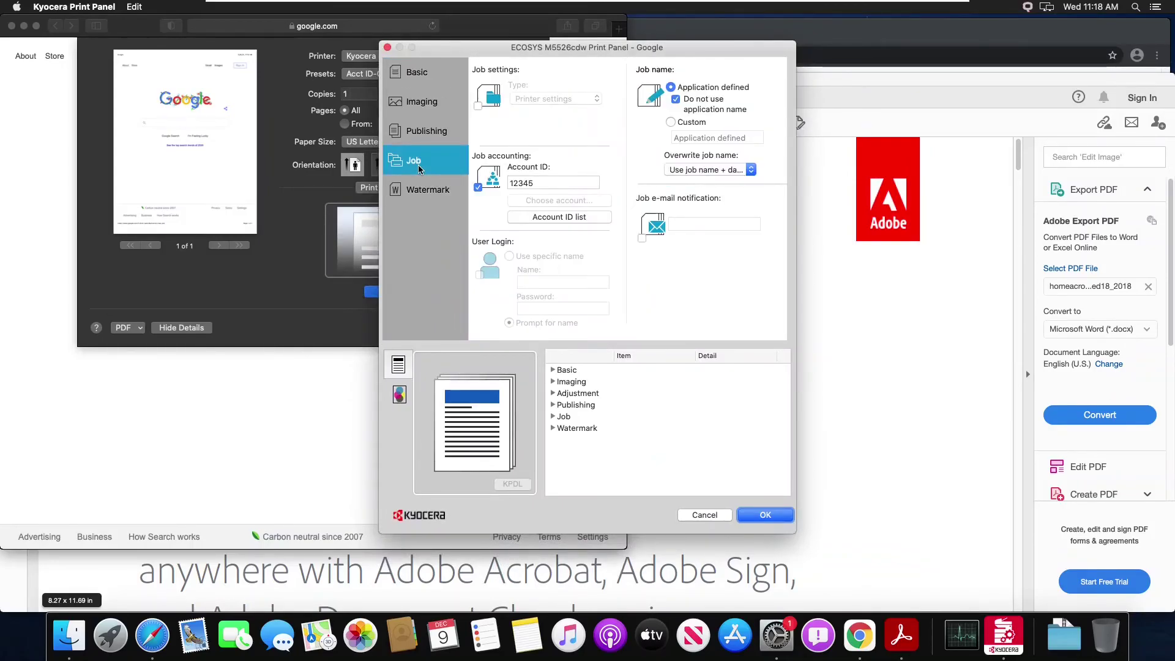
pyautogui.click(427, 69)
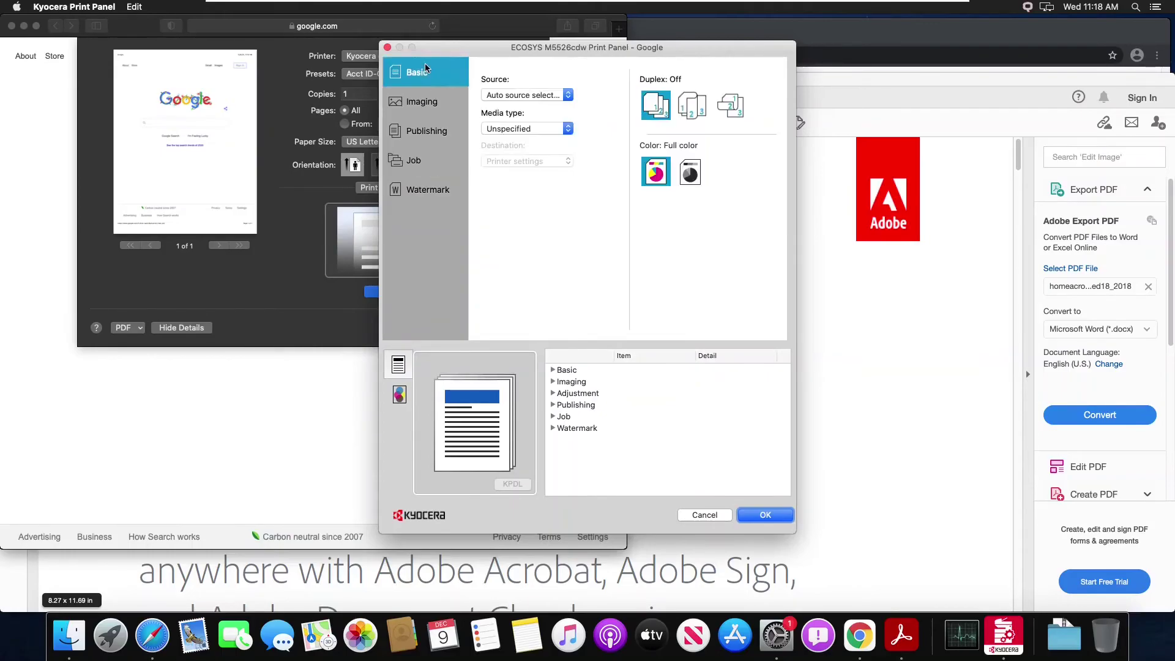
pyautogui.click(747, 517)
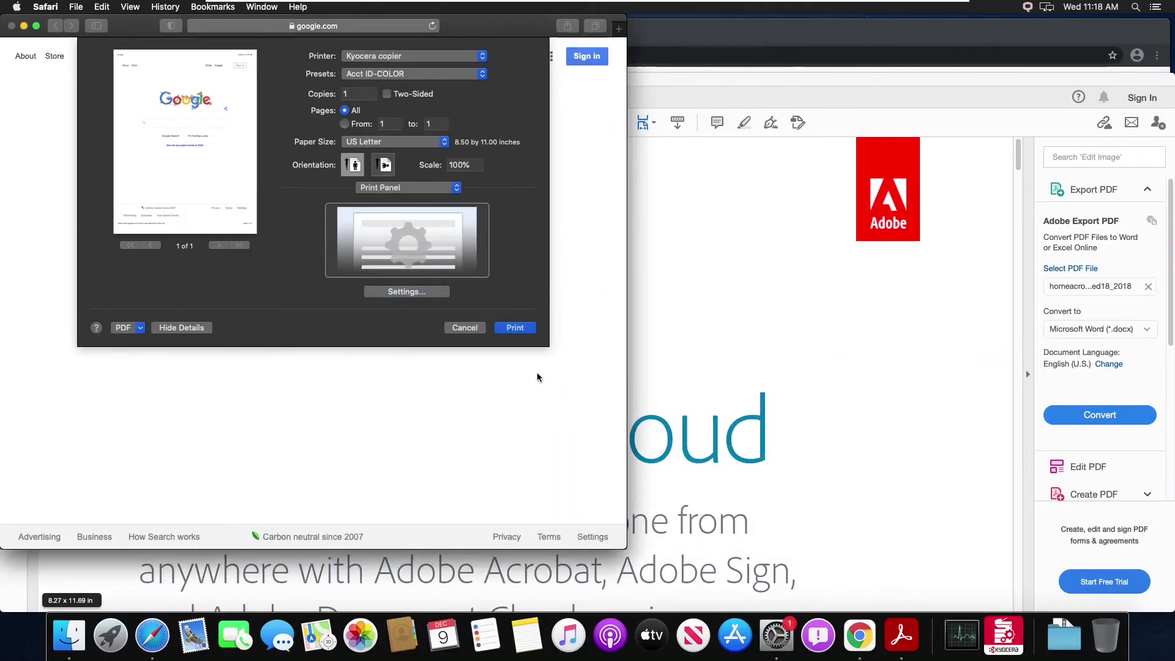
# Step: Cancel Safari's print, then print Welcome from Acrobat Reader and show Kyocera copier's Print Panel pane
pyautogui.click(472, 330)
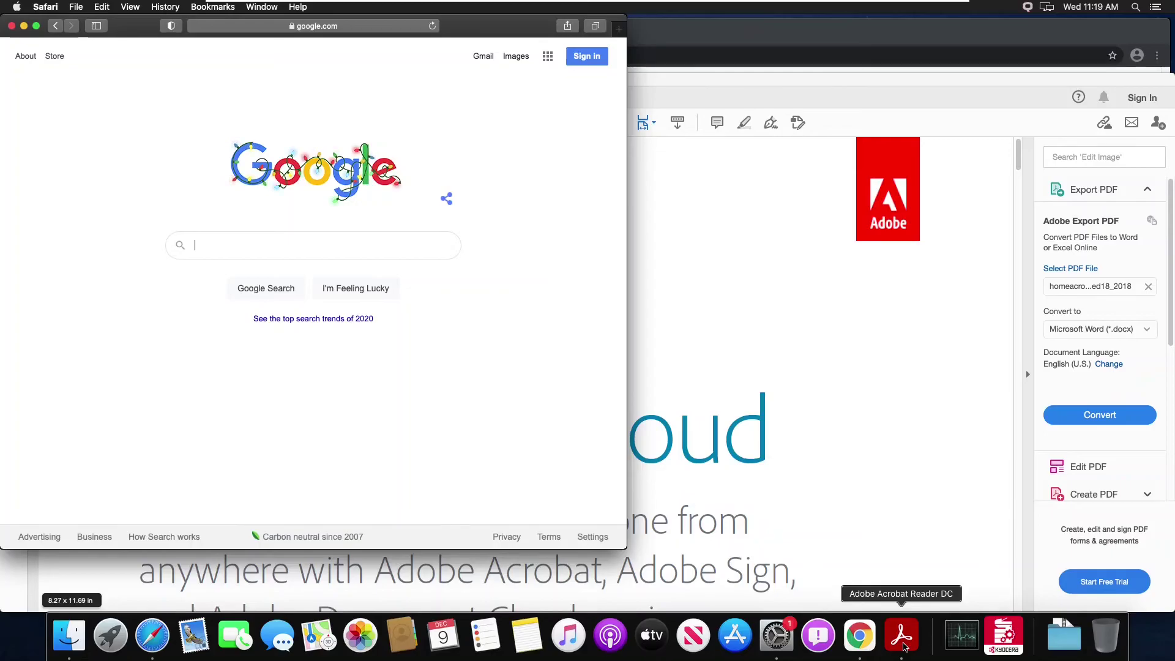
pyautogui.click(902, 636)
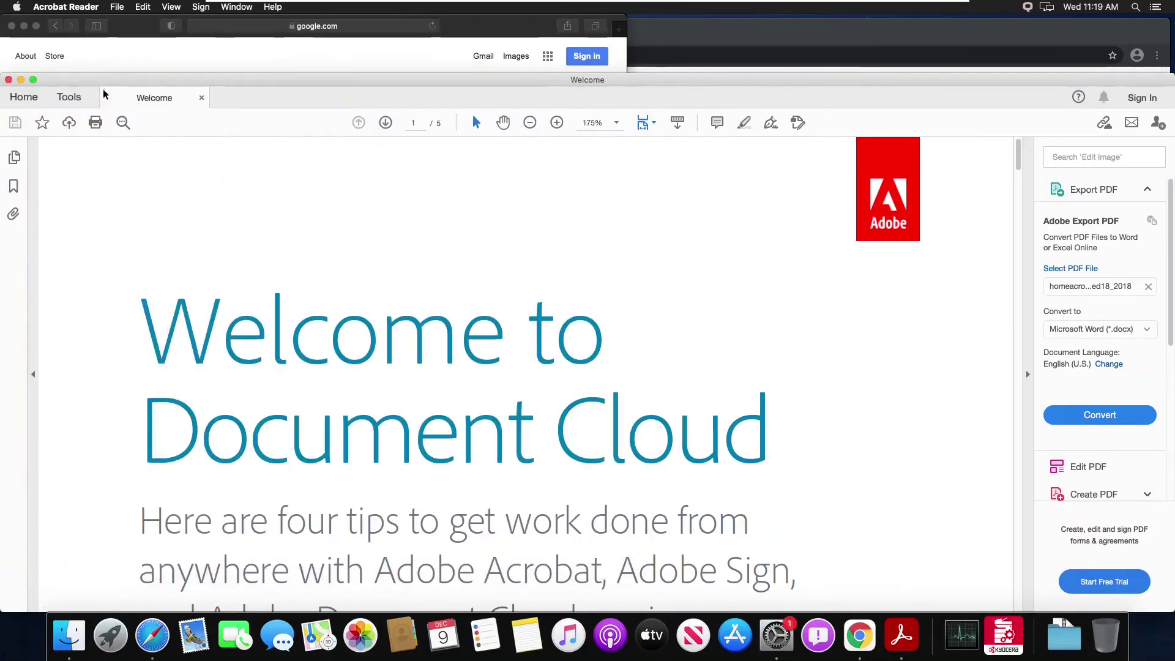
pyautogui.click(113, 7)
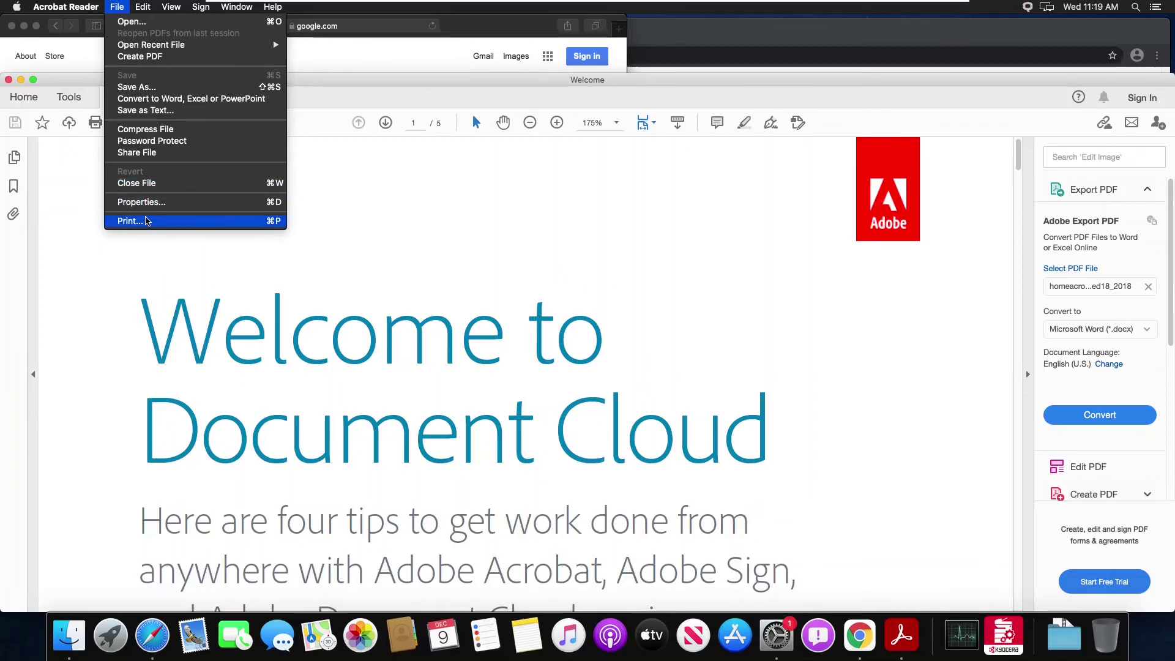
pyautogui.click(147, 220)
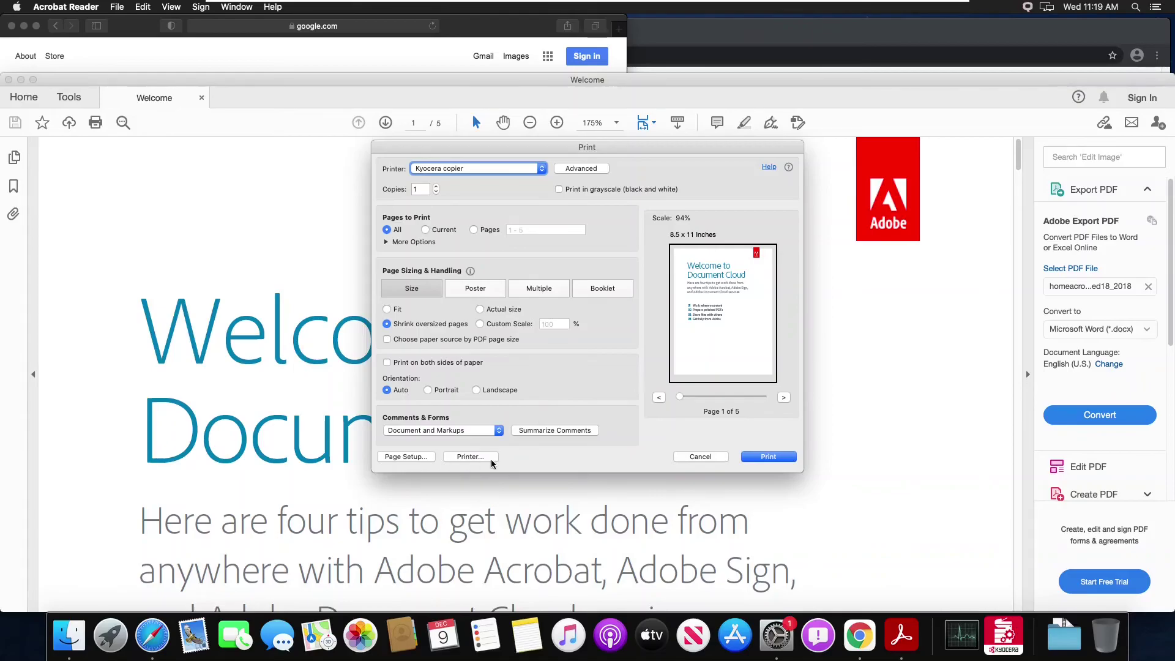
pyautogui.click(490, 459)
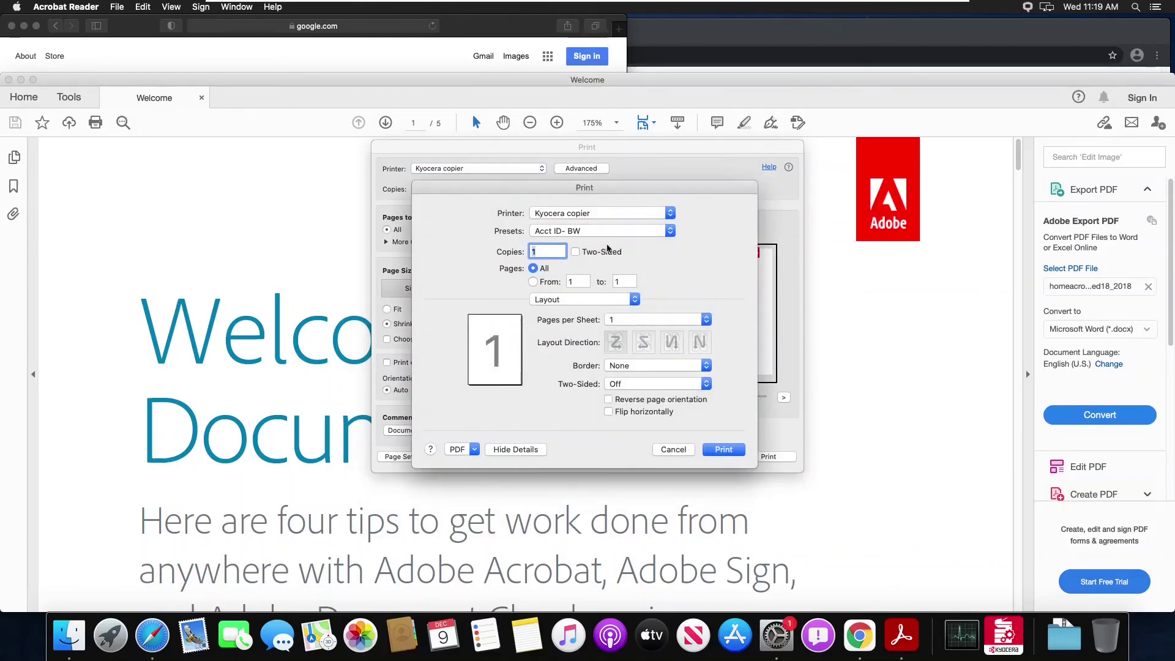
pyautogui.click(608, 301)
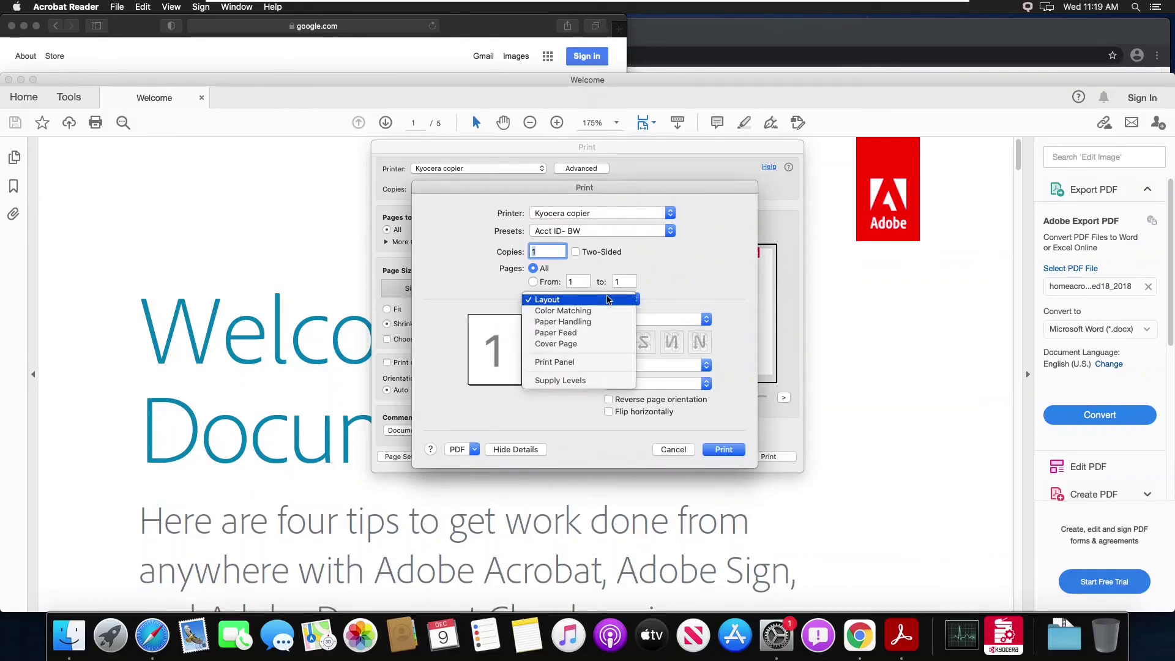
pyautogui.click(596, 364)
# Step: Verify in the Kyocera settings that Acct ID- BW prints black and white with job accounting
pyautogui.click(577, 401)
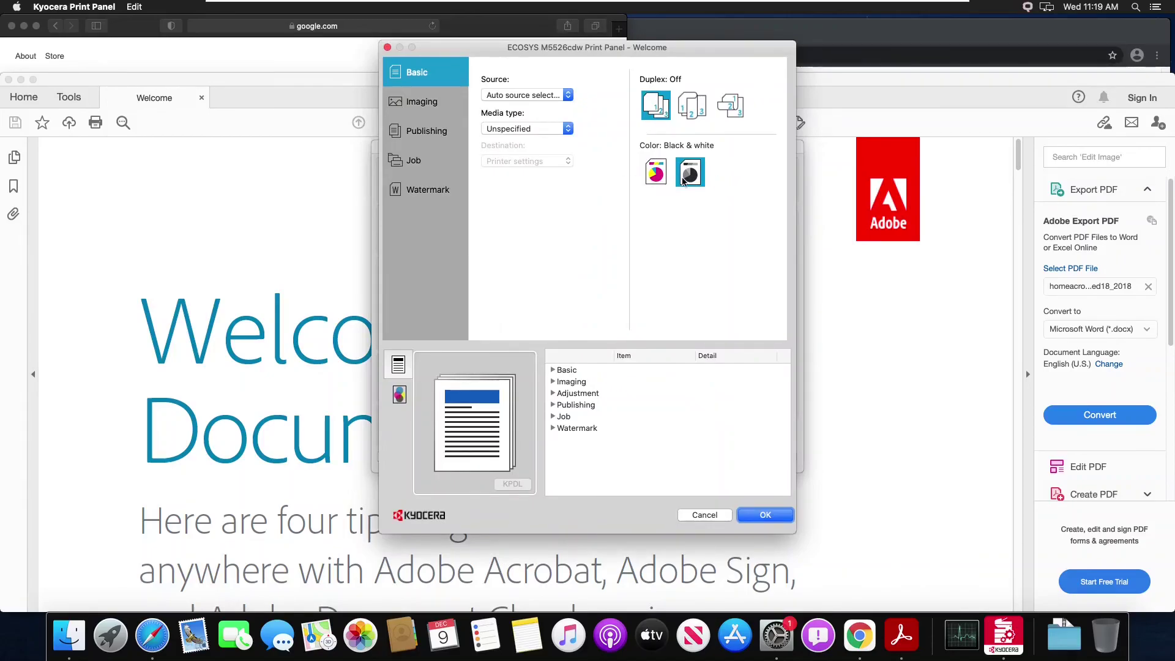
pyautogui.click(401, 160)
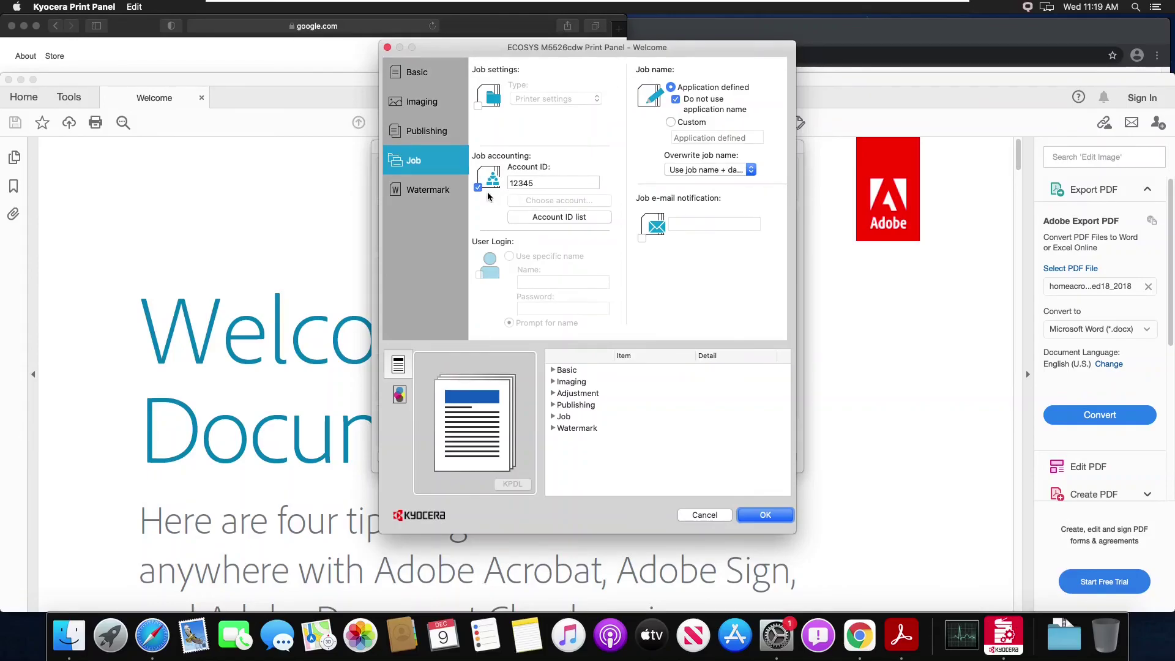
pyautogui.click(764, 513)
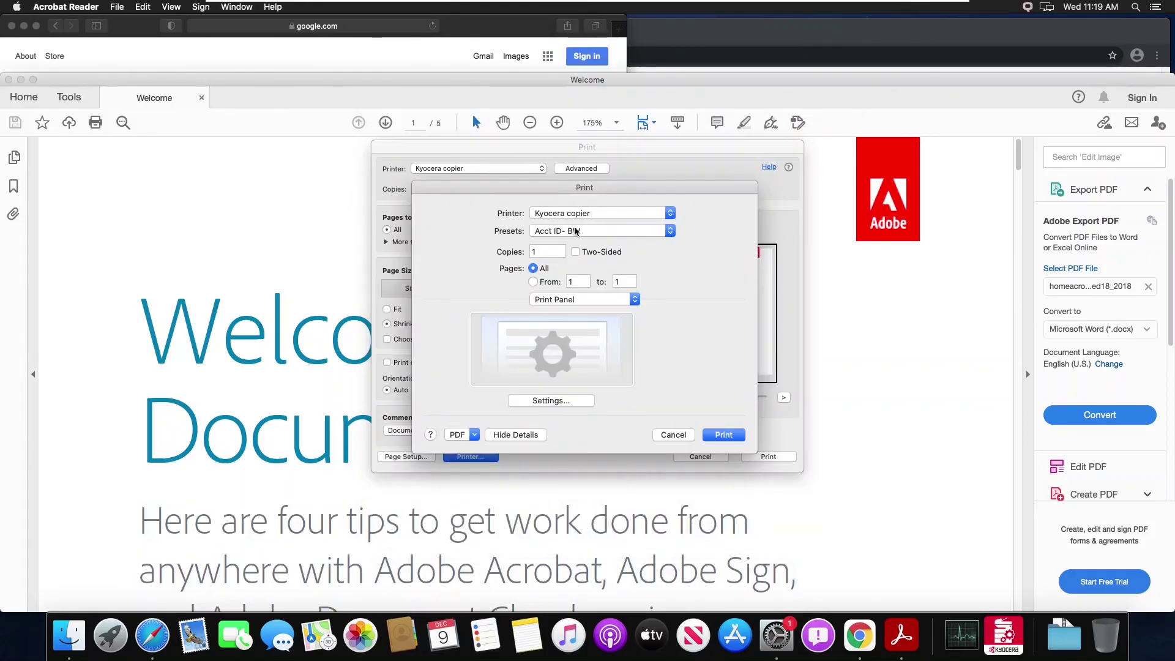
# Step: Confirm Acct ID- BW stays selected in Presets, then close the system print options
pyautogui.click(569, 230)
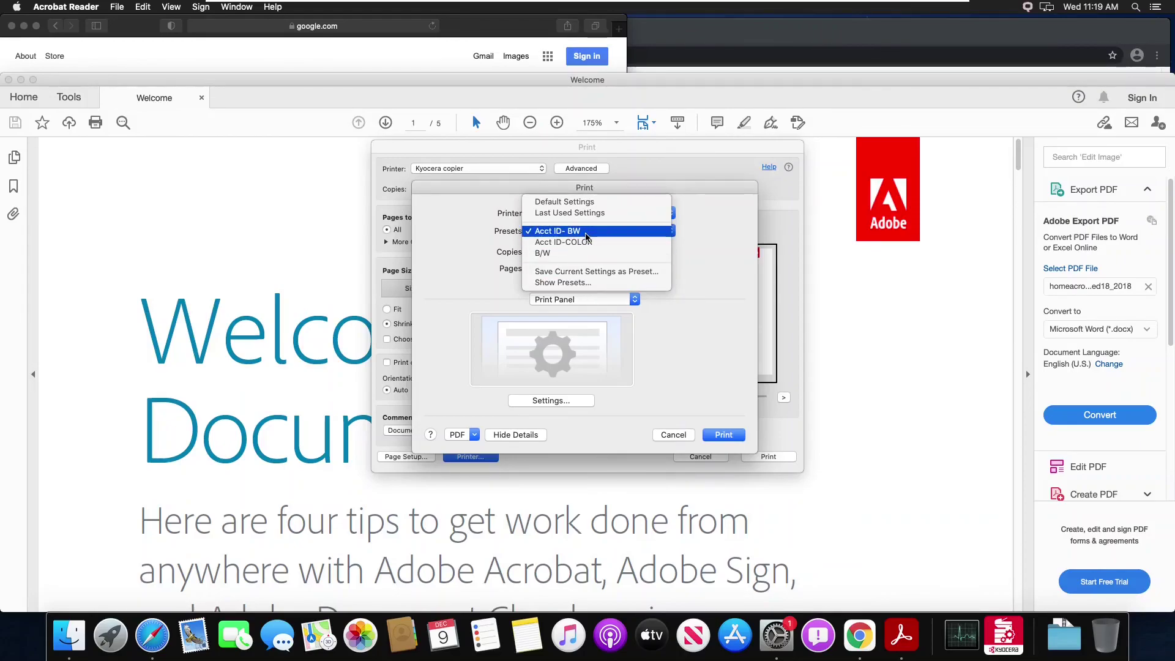
pyautogui.click(687, 248)
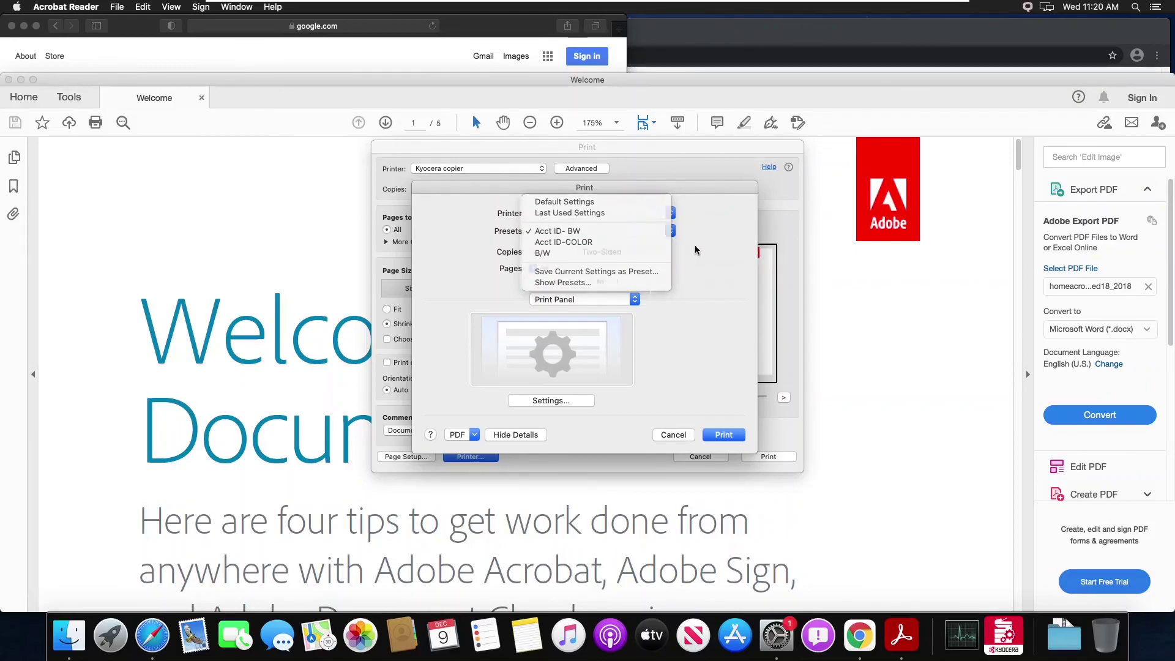
pyautogui.click(675, 437)
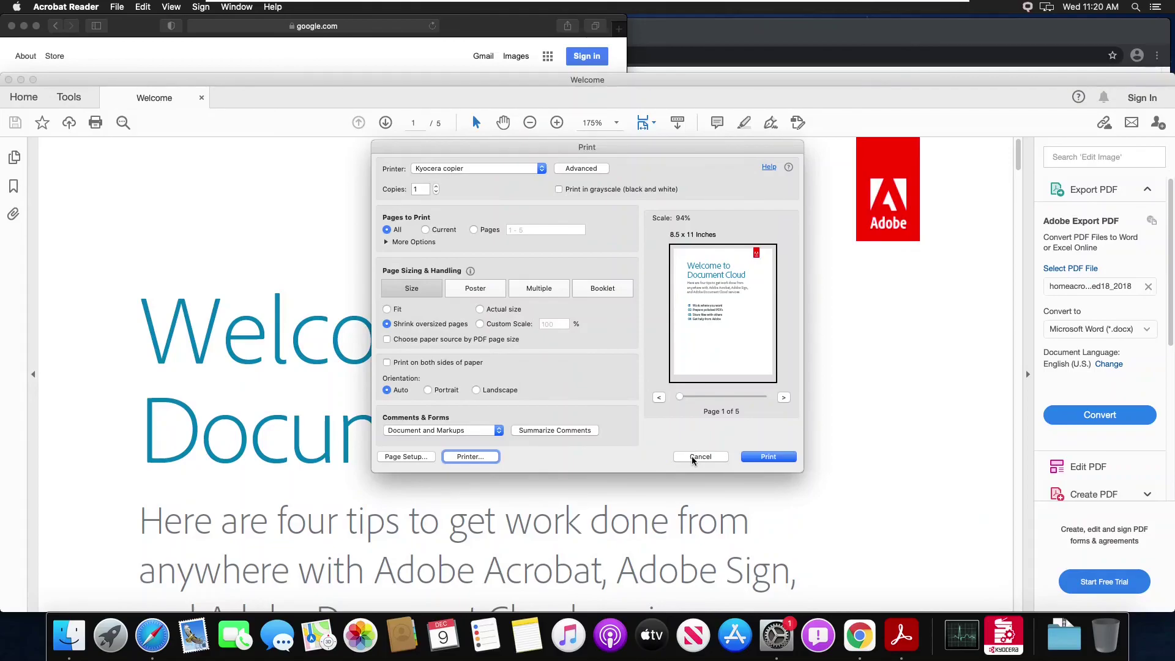